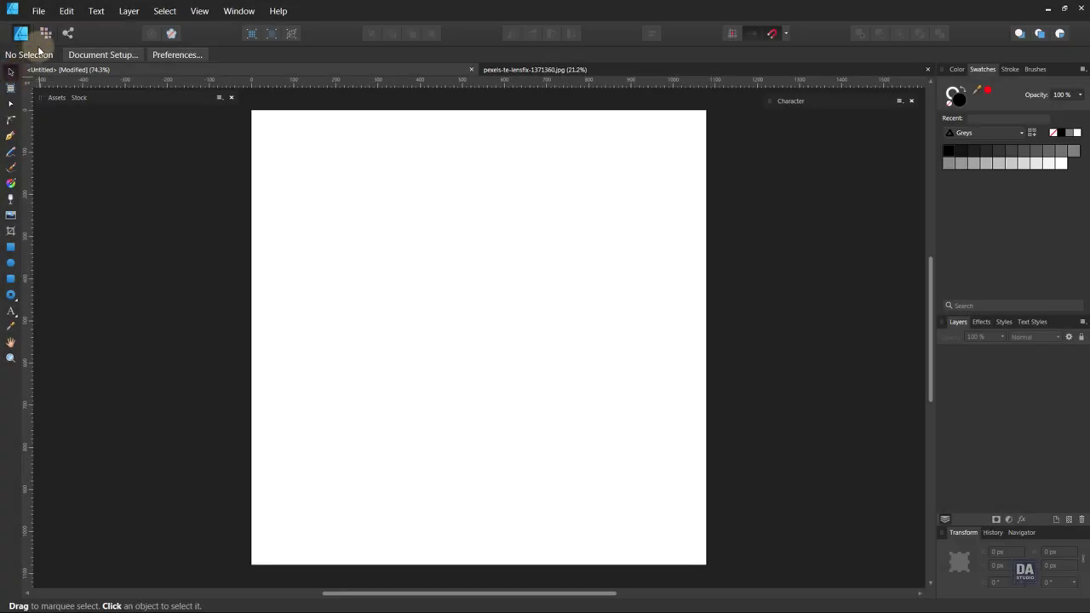
# In the Pixel persona, pick the Paint Brush with a speckled brush from the Textures category
pyautogui.click(45, 36)
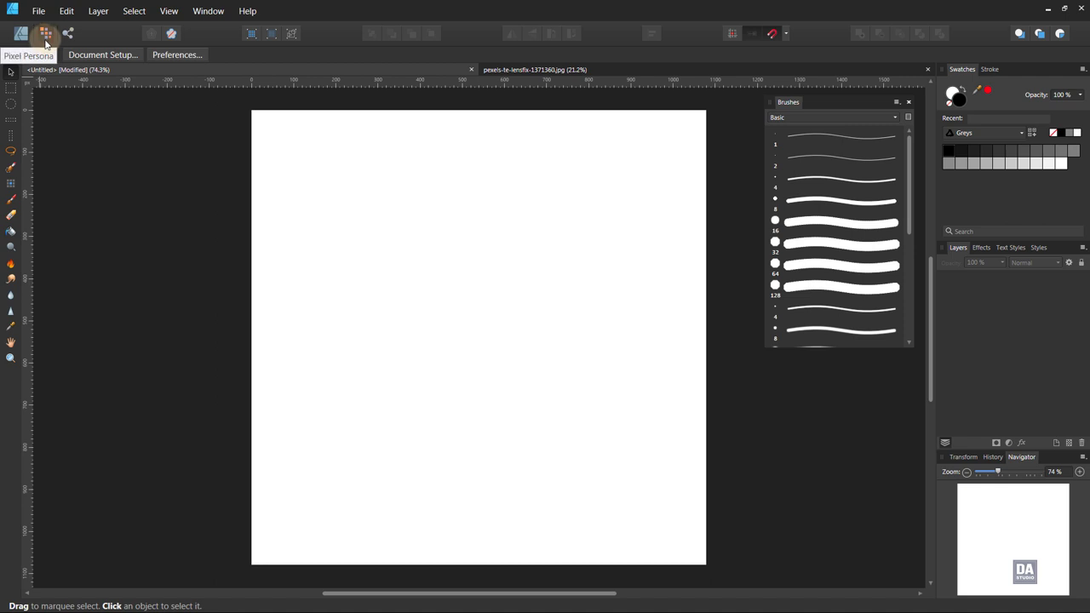
pyautogui.click(14, 199)
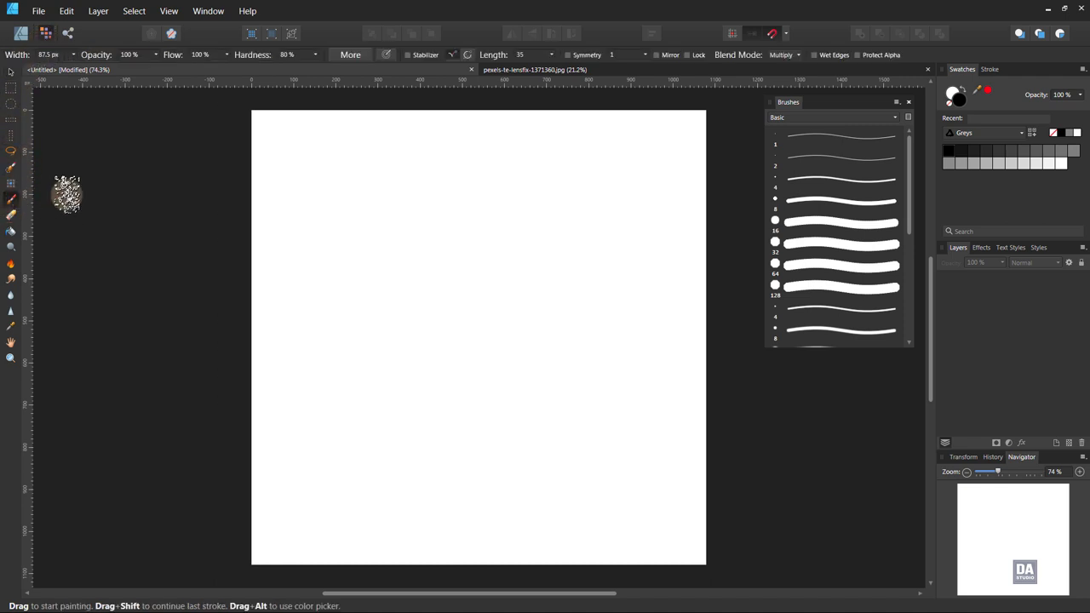
pyautogui.click(796, 117)
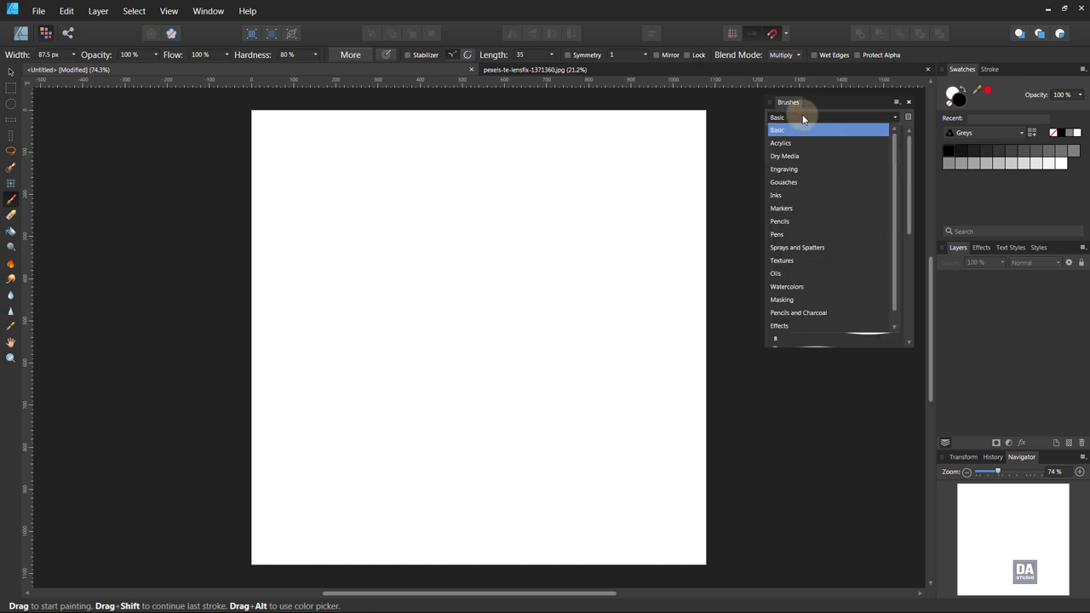
pyautogui.click(810, 259)
pyautogui.moveTo(909, 302); pyautogui.dragTo(909, 337)
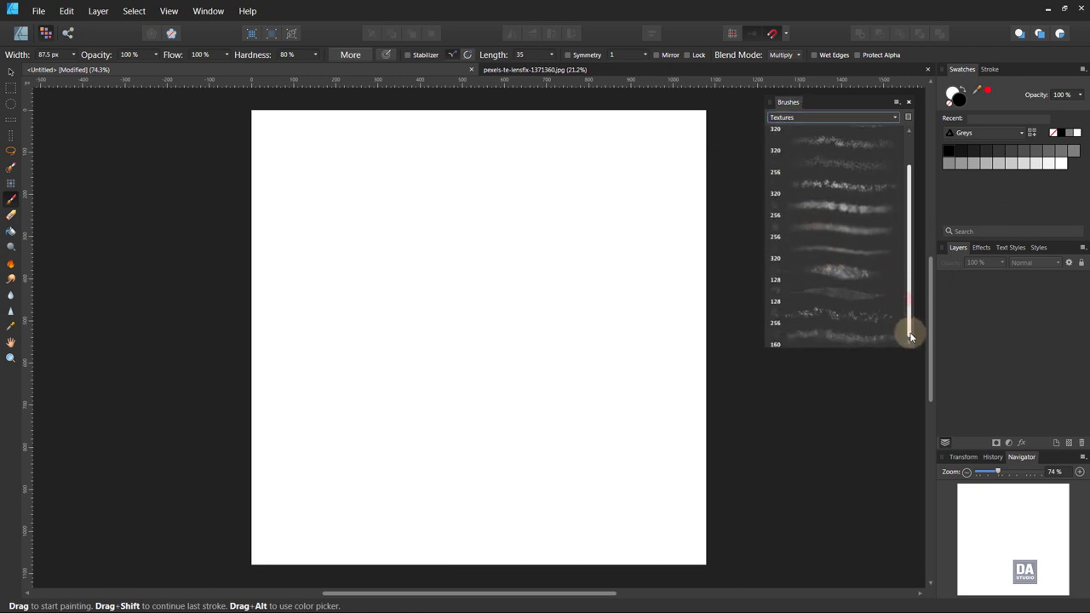
pyautogui.click(876, 339)
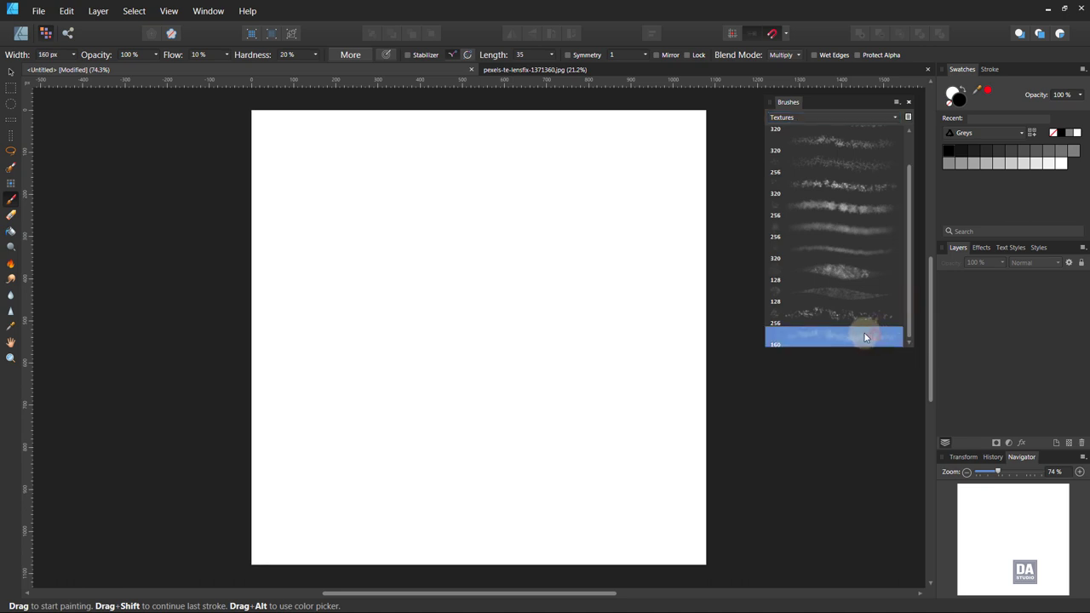
# Test the 256 px and 160 px texture brushes, undo the strokes, and resize the brush to about 146 px
pyautogui.moveTo(451, 339)
pyautogui.mouseDown()
pyautogui.moveTo(500, 333)
pyautogui.moveTo(406, 328)
pyautogui.moveTo(569, 340)
pyautogui.moveTo(553, 369)
pyautogui.mouseUp()
pyautogui.hotkey('ctrl', 'z')
pyautogui.click(808, 317)
pyautogui.hotkey('ctrl', 'z')
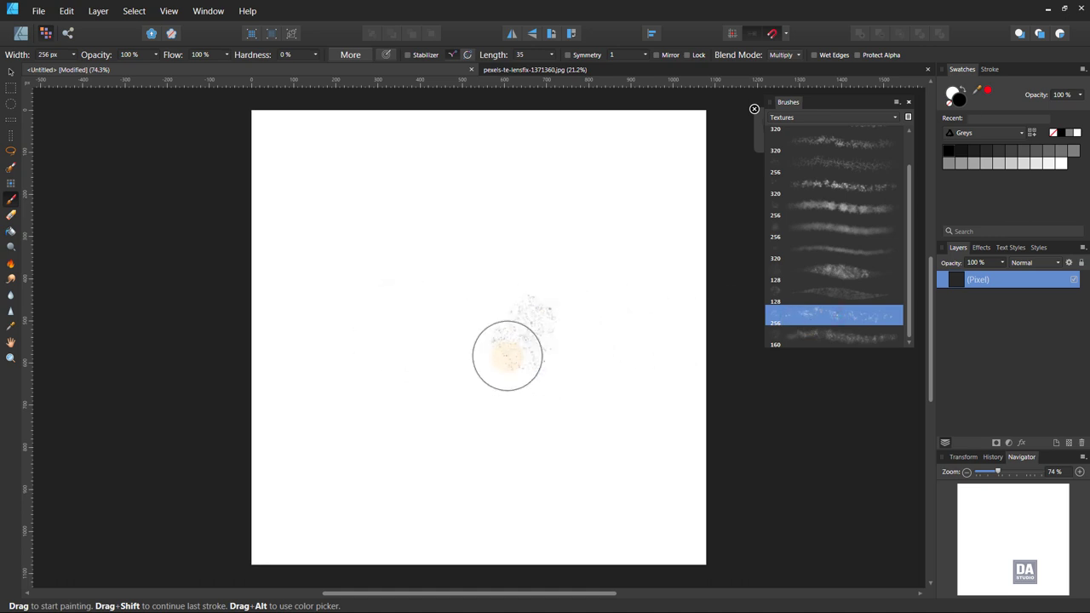
pyautogui.hotkey('ctrl', 'z')
pyautogui.hotkey('ctrl', 'z')
pyautogui.hotkey('ctrl', 'z')
pyautogui.hotkey('ctrl', 'z')
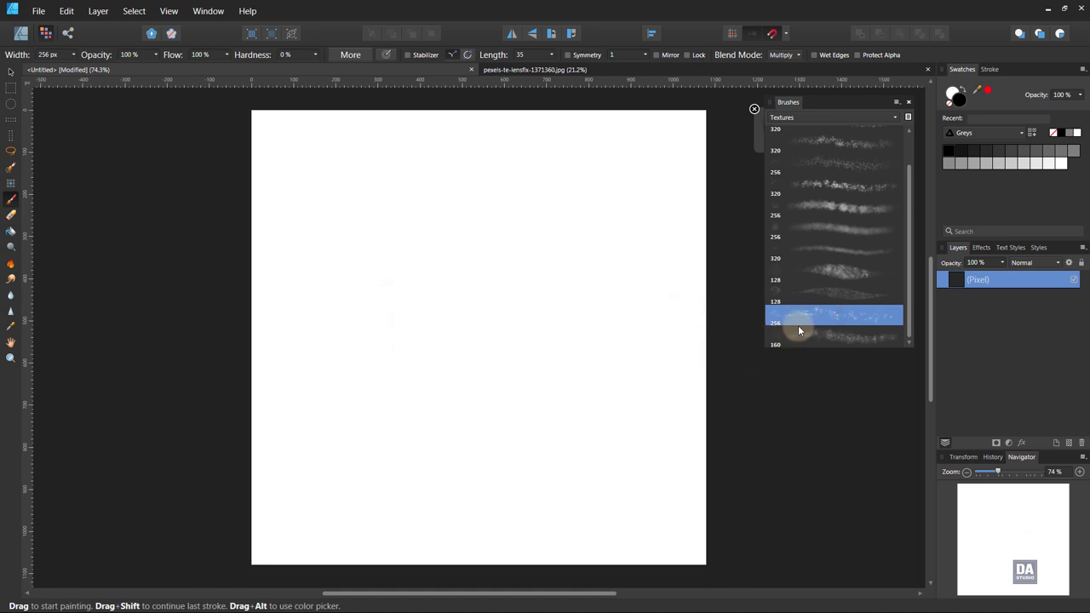
pyautogui.click(797, 332)
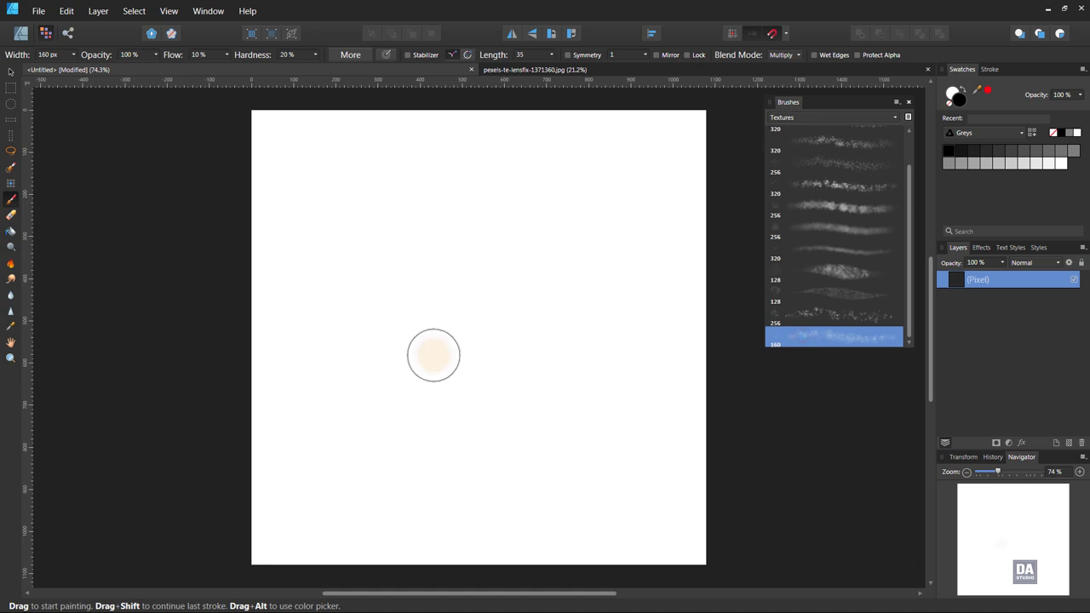
pyautogui.moveTo(375, 341)
pyautogui.mouseDown()
pyautogui.moveTo(350, 335)
pyautogui.moveTo(475, 327)
pyautogui.moveTo(579, 360)
pyautogui.mouseUp()
pyautogui.hotkey('ctrl', 'z')
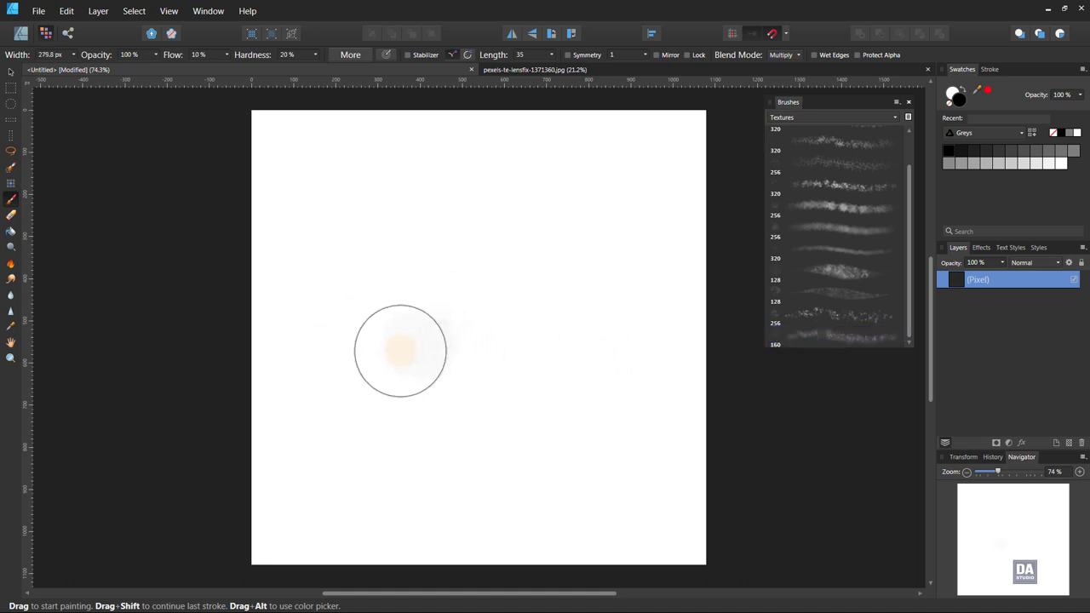
pyautogui.moveTo(389, 336); pyautogui.dragTo(363, 328)
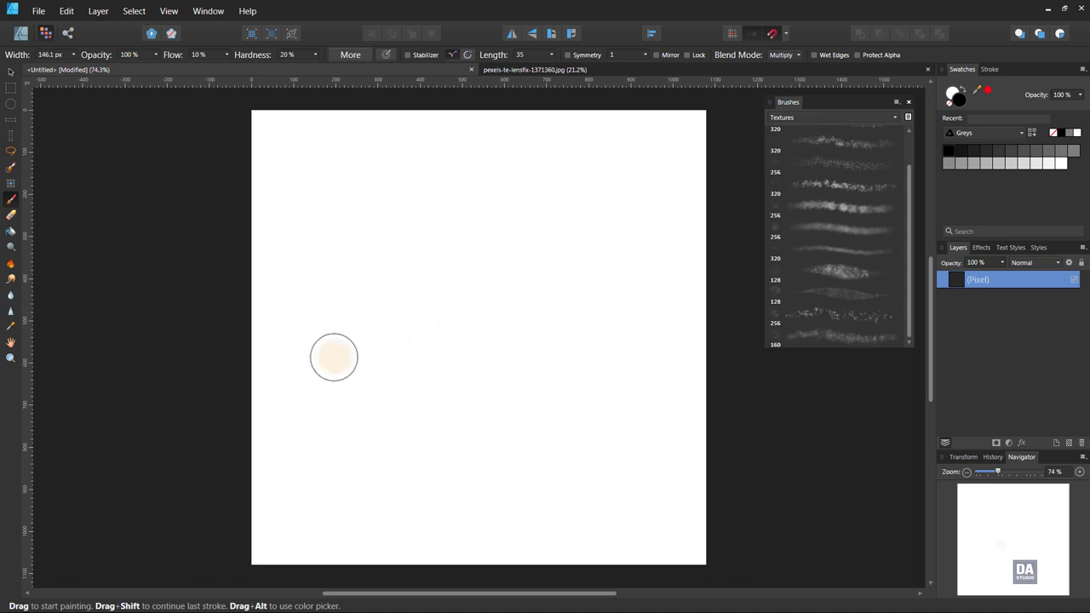
# Paint textured strokes around the lower half, then darken the top, right and bottom borders with repeat passes
pyautogui.moveTo(303, 329)
pyautogui.mouseDown()
pyautogui.moveTo(656, 344)
pyautogui.moveTo(306, 333)
pyautogui.moveTo(292, 353)
pyautogui.moveTo(292, 426)
pyautogui.moveTo(321, 414)
pyautogui.moveTo(296, 386)
pyautogui.moveTo(295, 520)
pyautogui.moveTo(275, 401)
pyautogui.moveTo(287, 342)
pyautogui.moveTo(335, 336)
pyautogui.mouseUp()
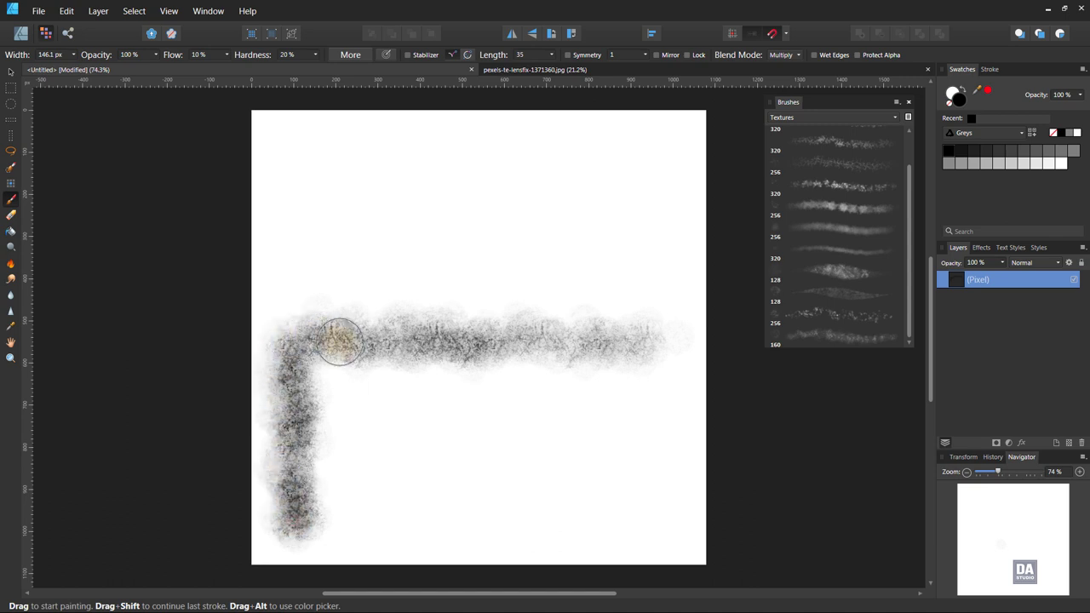
pyautogui.moveTo(303, 532)
pyautogui.mouseDown()
pyautogui.moveTo(304, 522)
pyautogui.moveTo(299, 530)
pyautogui.moveTo(372, 553)
pyautogui.moveTo(423, 523)
pyautogui.moveTo(491, 523)
pyautogui.moveTo(440, 535)
pyautogui.moveTo(620, 527)
pyautogui.mouseUp()
pyautogui.moveTo(662, 349)
pyautogui.mouseDown()
pyautogui.moveTo(664, 520)
pyautogui.moveTo(632, 518)
pyautogui.moveTo(605, 536)
pyautogui.moveTo(471, 537)
pyautogui.mouseUp()
pyautogui.moveTo(377, 529); pyautogui.dragTo(324, 544)
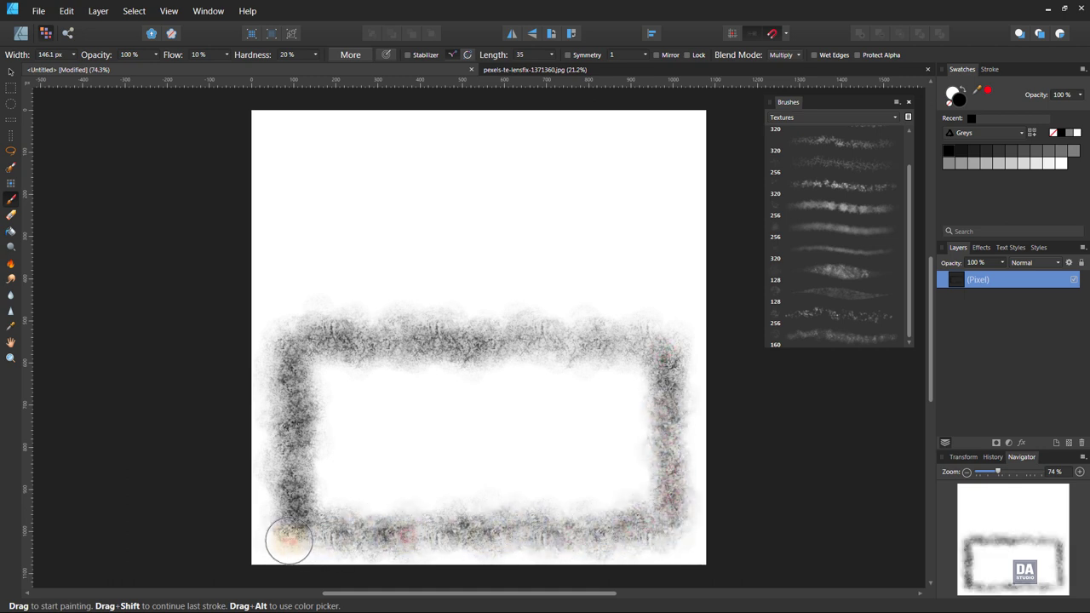
pyautogui.moveTo(583, 417); pyautogui.dragTo(625, 386)
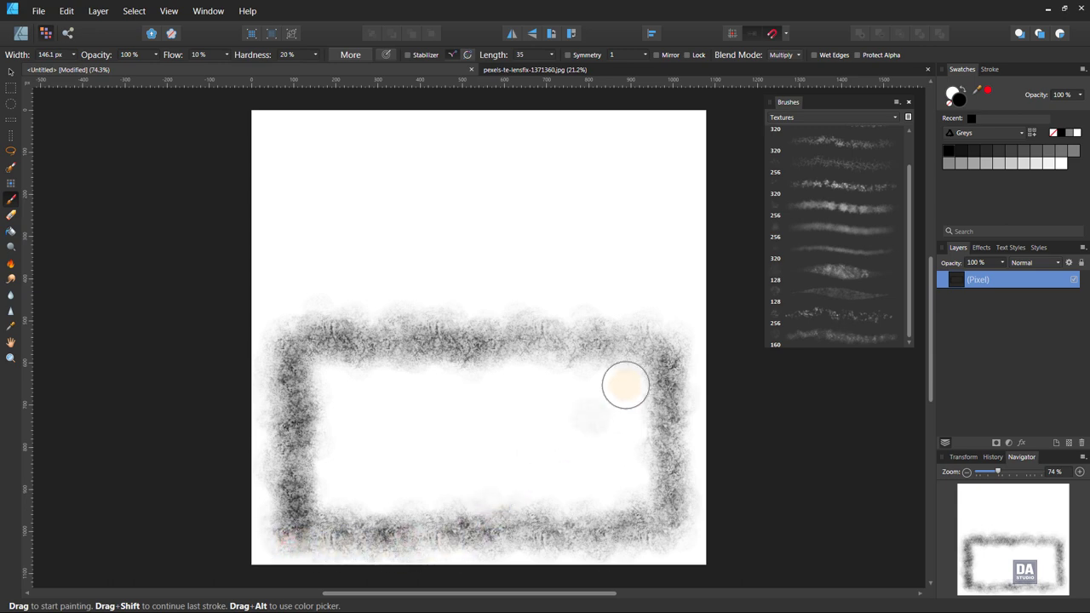
pyautogui.moveTo(588, 341)
pyautogui.mouseDown()
pyautogui.moveTo(654, 323)
pyautogui.moveTo(666, 383)
pyautogui.moveTo(517, 326)
pyautogui.moveTo(437, 334)
pyautogui.moveTo(633, 324)
pyautogui.moveTo(669, 382)
pyautogui.moveTo(667, 487)
pyautogui.moveTo(664, 418)
pyautogui.mouseUp()
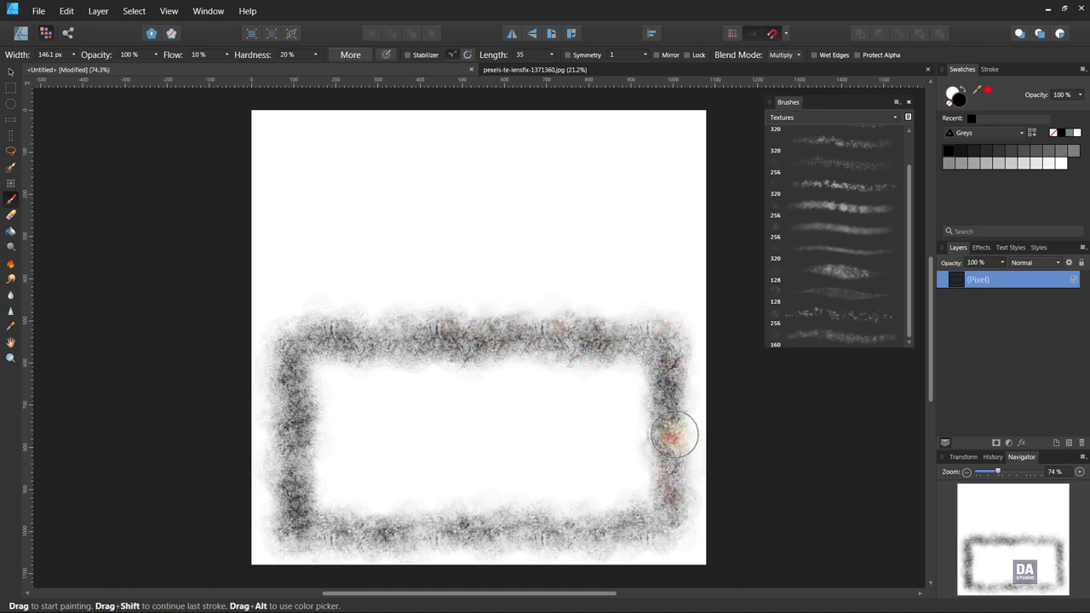
pyautogui.moveTo(656, 469); pyautogui.dragTo(664, 522)
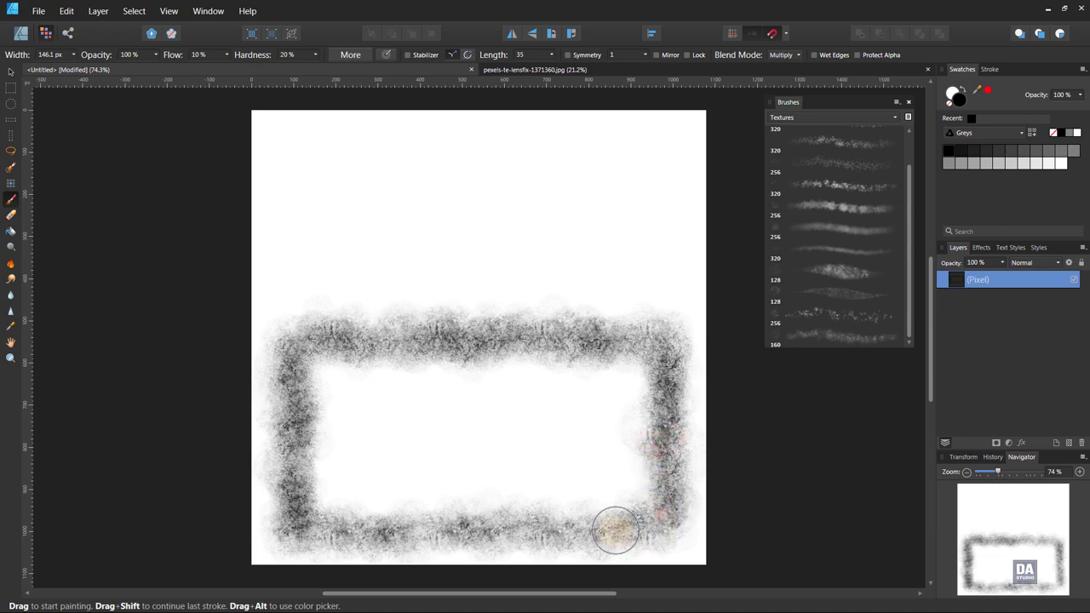
pyautogui.moveTo(532, 528)
pyautogui.mouseDown()
pyautogui.moveTo(331, 534)
pyautogui.moveTo(311, 499)
pyautogui.moveTo(312, 373)
pyautogui.moveTo(281, 516)
pyautogui.moveTo(315, 526)
pyautogui.mouseUp()
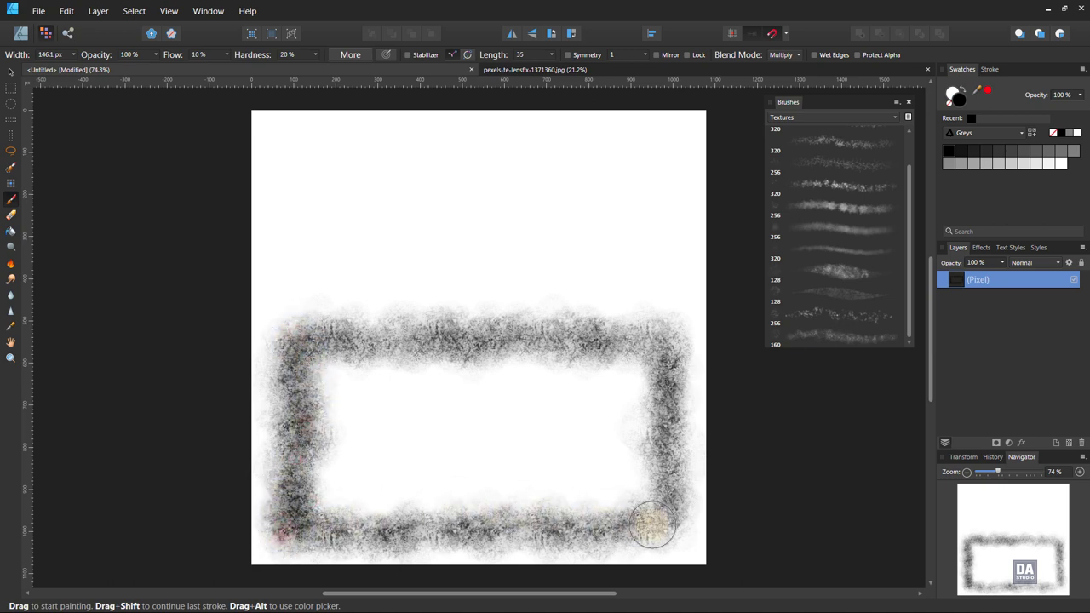
pyautogui.moveTo(669, 518)
pyautogui.mouseDown()
pyautogui.moveTo(664, 324)
pyautogui.moveTo(559, 337)
pyautogui.moveTo(311, 331)
pyautogui.moveTo(389, 321)
pyautogui.mouseUp()
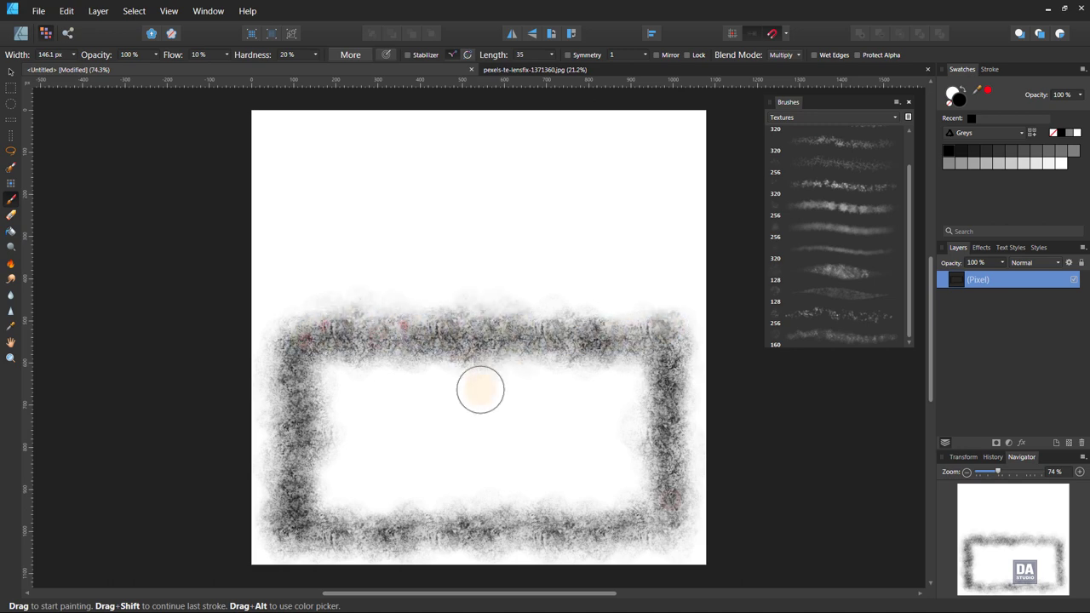
pyautogui.moveTo(479, 319)
pyautogui.mouseDown()
pyautogui.moveTo(610, 317)
pyautogui.moveTo(652, 452)
pyautogui.moveTo(608, 519)
pyautogui.moveTo(277, 519)
pyautogui.moveTo(267, 397)
pyautogui.moveTo(291, 331)
pyautogui.moveTo(273, 357)
pyautogui.moveTo(355, 455)
pyautogui.mouseUp()
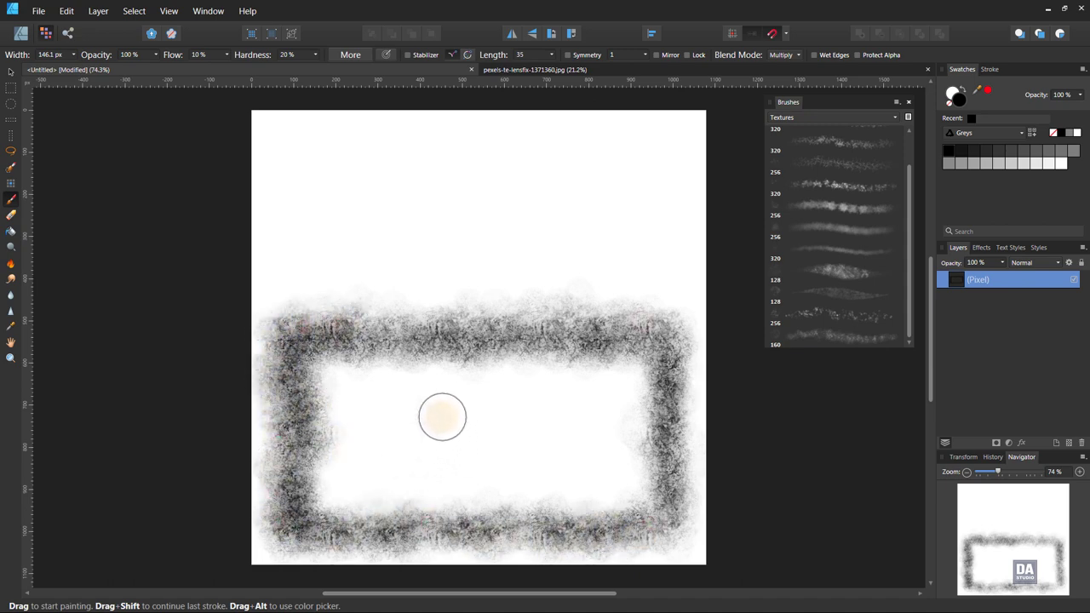
# Select the soft 256 px round brush from the Basic brush category
pyautogui.click(822, 118)
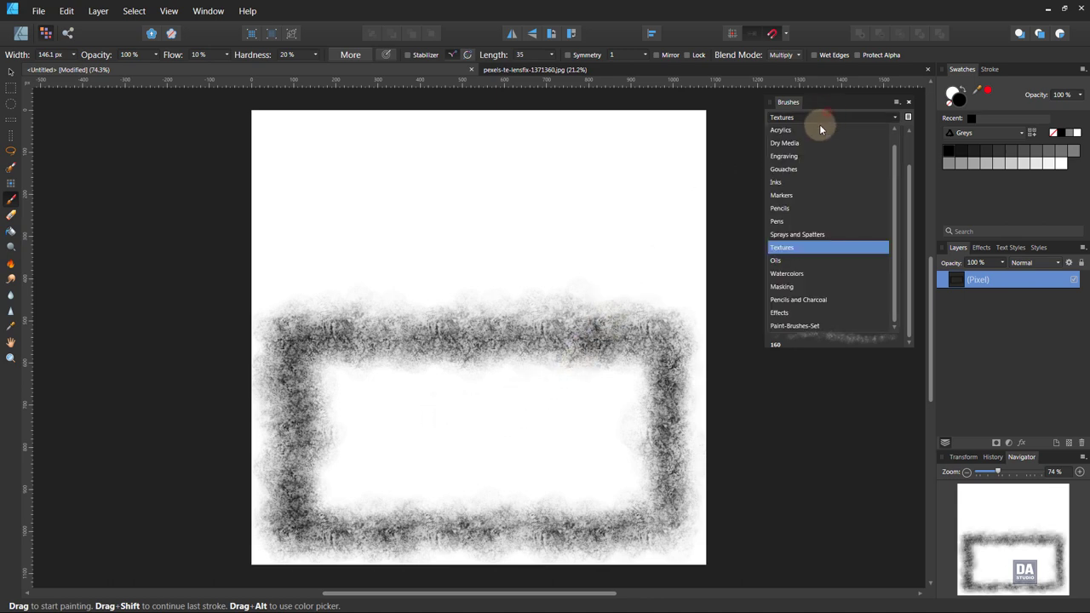
pyautogui.scroll(1, 893, 143)
pyautogui.click(843, 131)
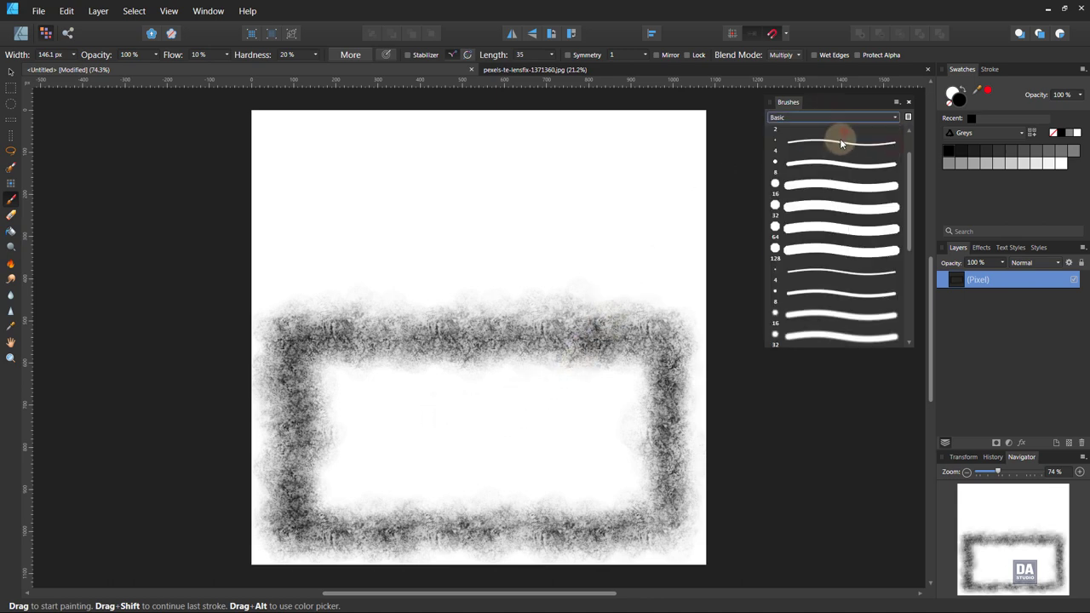
pyautogui.scroll(-2, 902, 182)
pyautogui.scroll(-3, 900, 255)
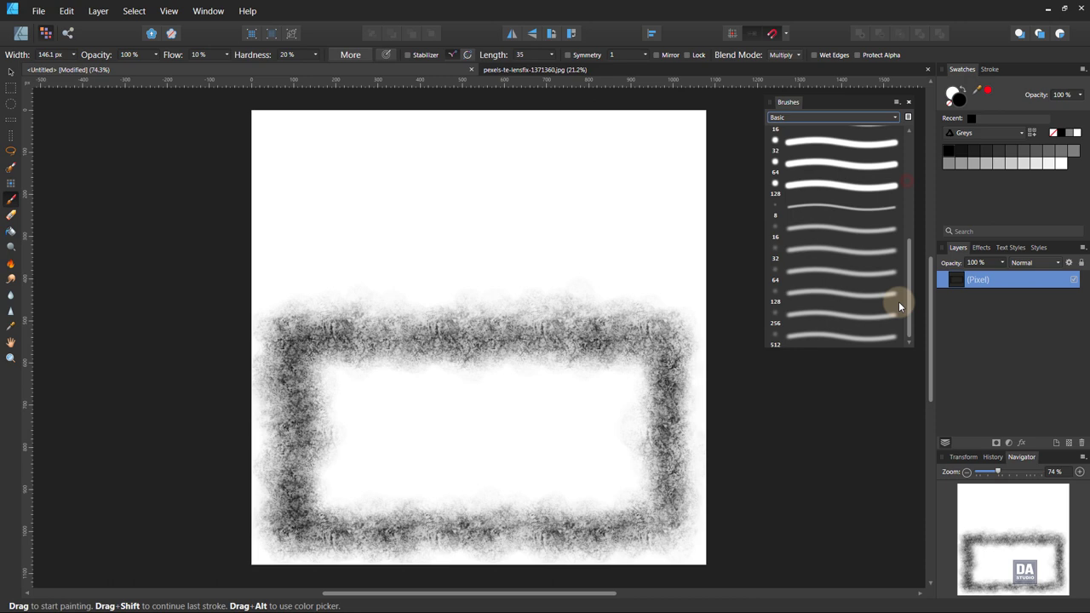
pyautogui.click(851, 315)
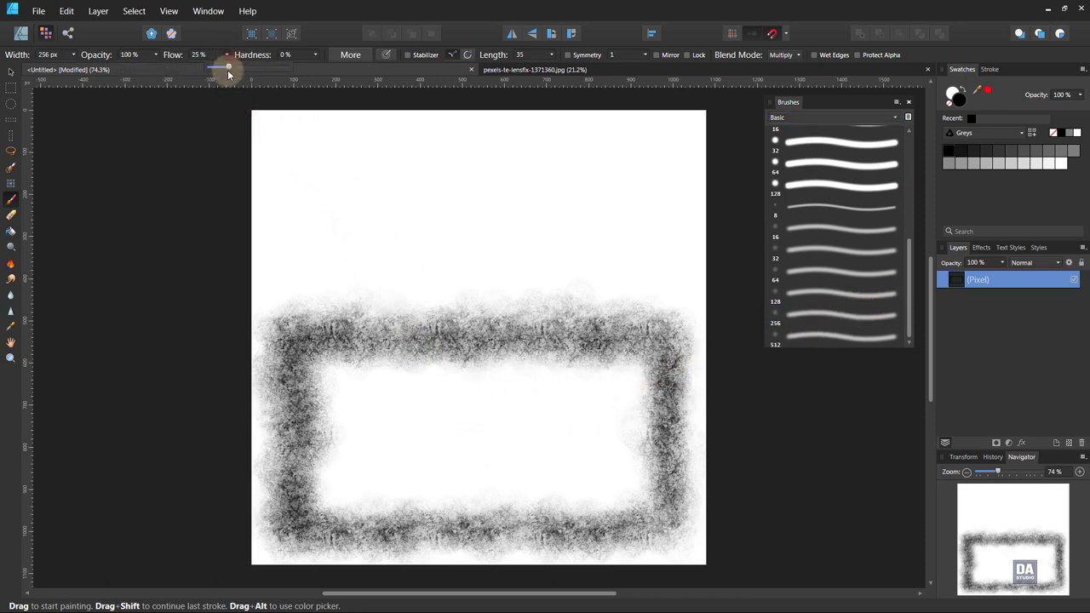
# Paint black inside the frame, undoing the stray bottom strokes
pyautogui.moveTo(352, 387)
pyautogui.mouseDown()
pyautogui.moveTo(315, 366)
pyautogui.moveTo(604, 378)
pyautogui.moveTo(615, 365)
pyautogui.moveTo(467, 370)
pyautogui.moveTo(312, 480)
pyautogui.moveTo(348, 499)
pyautogui.moveTo(540, 505)
pyautogui.moveTo(550, 494)
pyautogui.mouseUp()
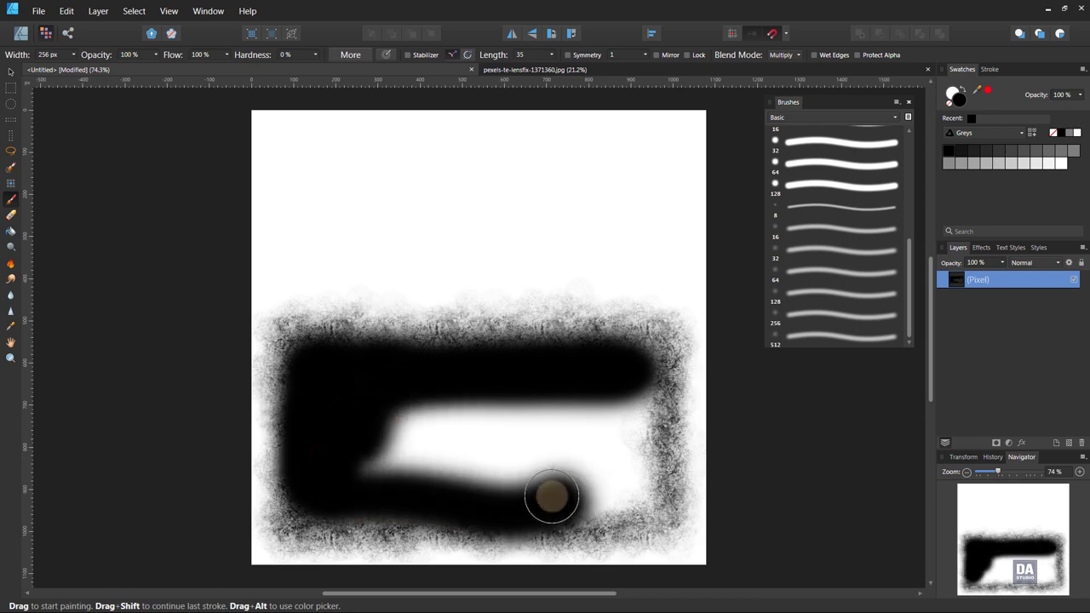
pyautogui.hotkey('ctrl', 'z')
pyautogui.moveTo(346, 485)
pyautogui.mouseDown()
pyautogui.moveTo(624, 496)
pyautogui.moveTo(643, 425)
pyautogui.moveTo(632, 382)
pyautogui.moveTo(618, 396)
pyautogui.moveTo(620, 501)
pyautogui.moveTo(326, 499)
pyautogui.moveTo(372, 462)
pyautogui.moveTo(484, 418)
pyautogui.moveTo(590, 419)
pyautogui.moveTo(513, 455)
pyautogui.moveTo(598, 460)
pyautogui.moveTo(562, 491)
pyautogui.moveTo(495, 493)
pyautogui.moveTo(584, 501)
pyautogui.moveTo(332, 502)
pyautogui.moveTo(545, 491)
pyautogui.moveTo(582, 506)
pyautogui.moveTo(474, 494)
pyautogui.moveTo(452, 384)
pyautogui.moveTo(503, 358)
pyautogui.moveTo(348, 363)
pyautogui.moveTo(560, 367)
pyautogui.moveTo(606, 392)
pyautogui.moveTo(627, 358)
pyautogui.moveTo(372, 365)
pyautogui.moveTo(335, 397)
pyautogui.moveTo(587, 423)
pyautogui.moveTo(625, 408)
pyautogui.moveTo(618, 494)
pyautogui.moveTo(637, 505)
pyautogui.moveTo(525, 501)
pyautogui.moveTo(509, 472)
pyautogui.moveTo(522, 436)
pyautogui.moveTo(455, 352)
pyautogui.mouseUp()
pyautogui.hotkey('ctrl', 'z')
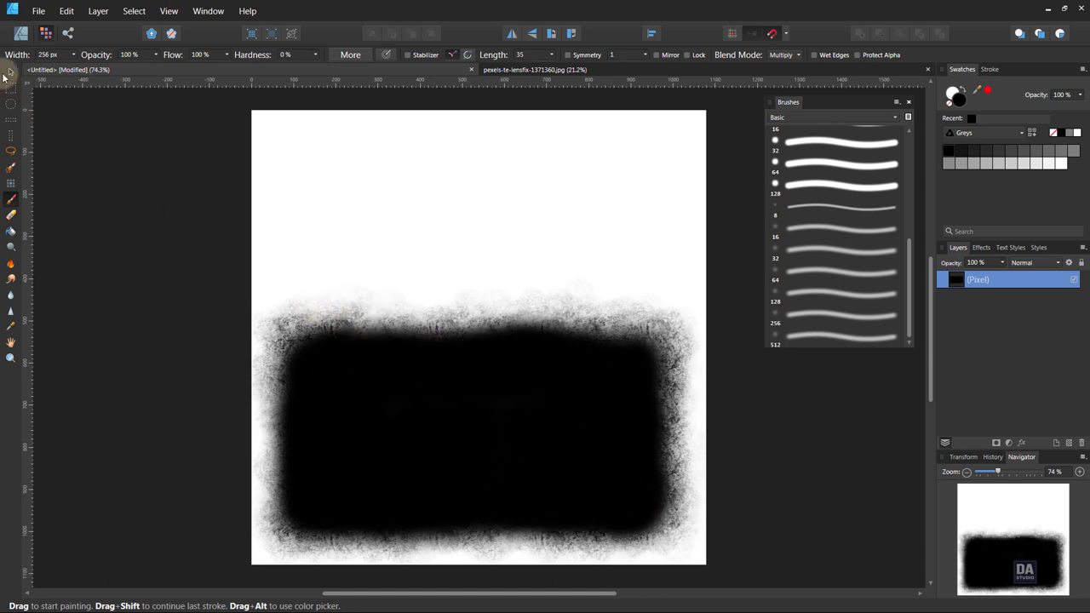
# Select the painted layer, switch to the Designer persona and clear the selection
pyautogui.click(14, 74)
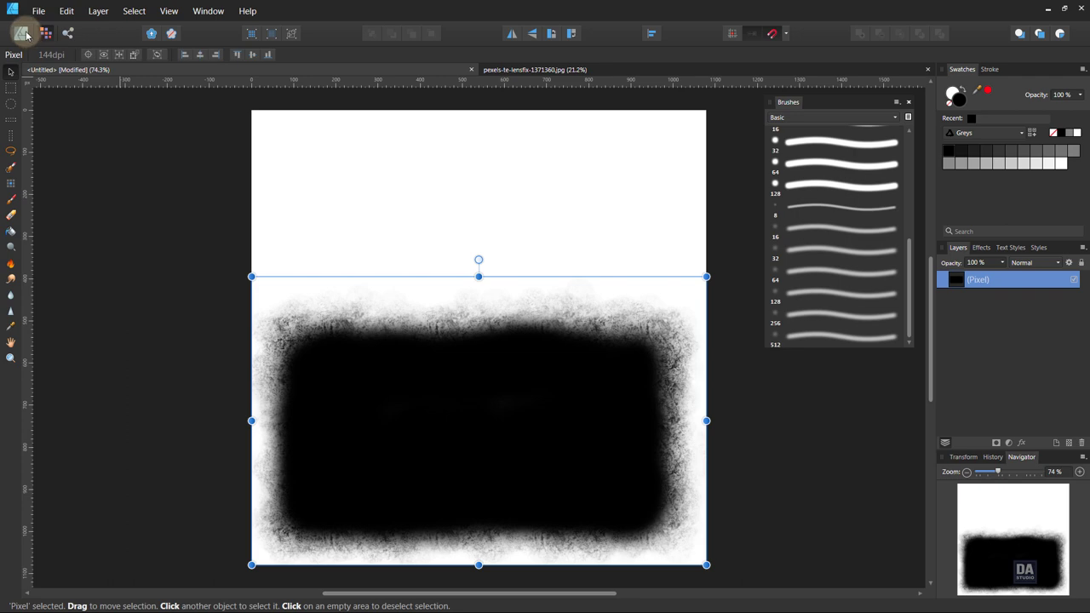
pyautogui.click(22, 33)
pyautogui.click(158, 199)
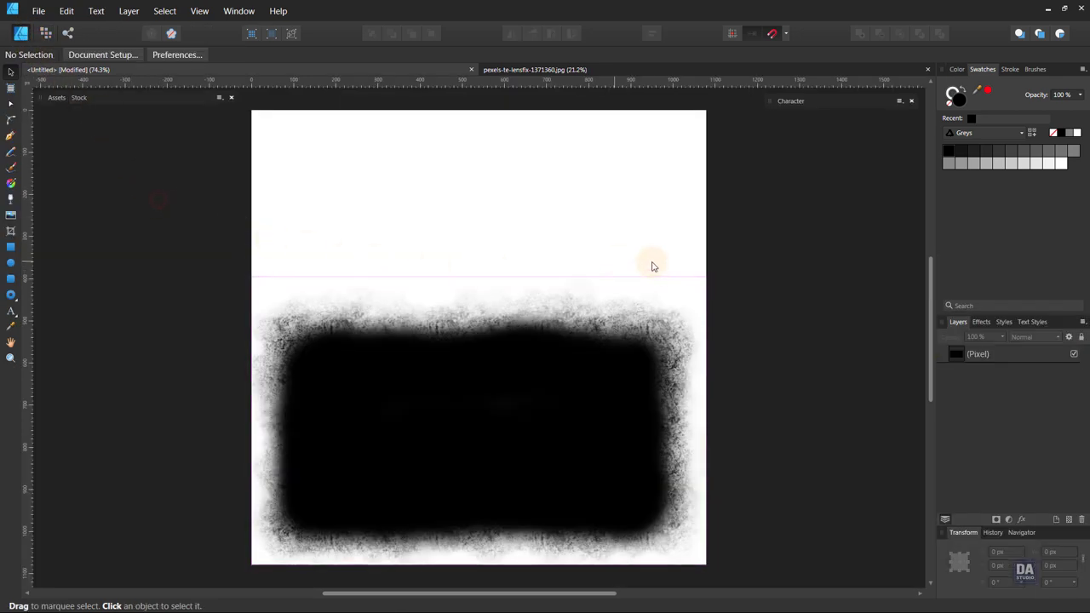
# In the boat photo document, unlock Background, scale it to about 1555×1036 px and copy it
pyautogui.click(662, 70)
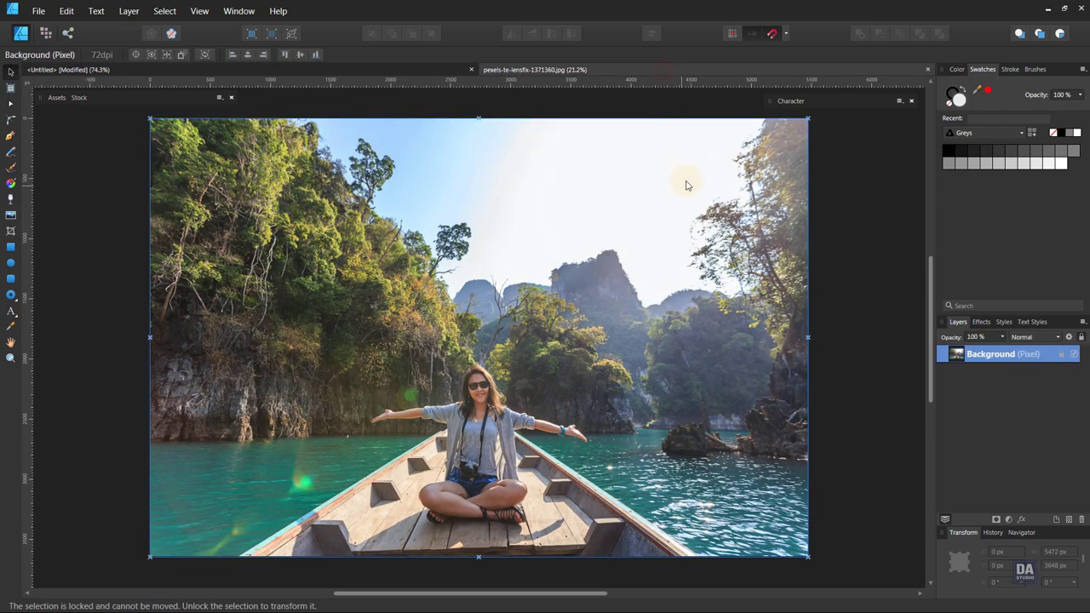
pyautogui.click(1057, 354)
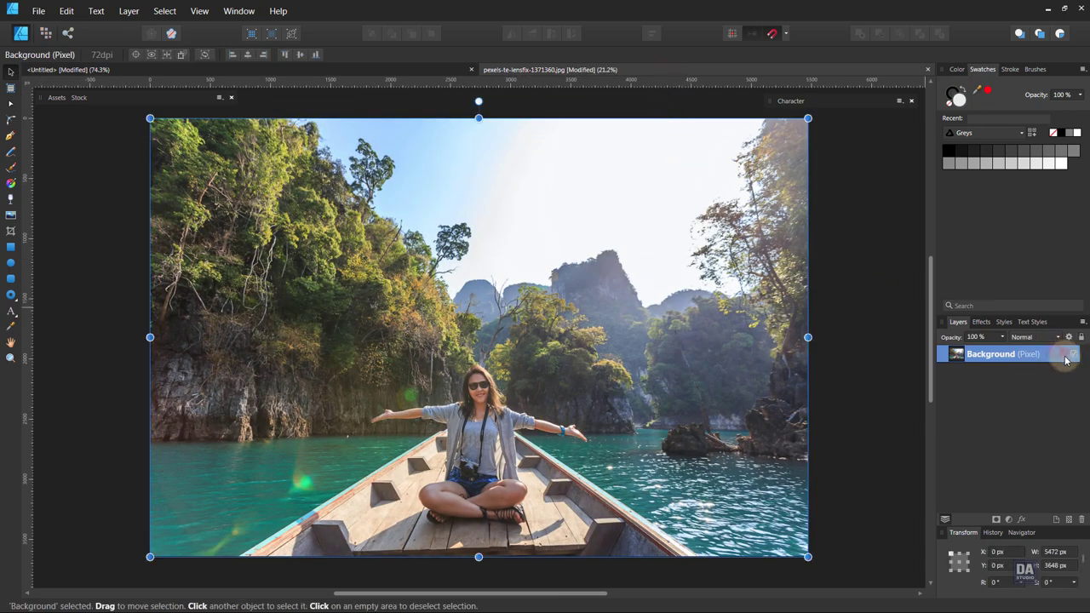
pyautogui.moveTo(807, 556)
pyautogui.mouseDown()
pyautogui.moveTo(436, 284)
pyautogui.moveTo(337, 242)
pyautogui.mouseUp()
pyautogui.rightClick(308, 208)
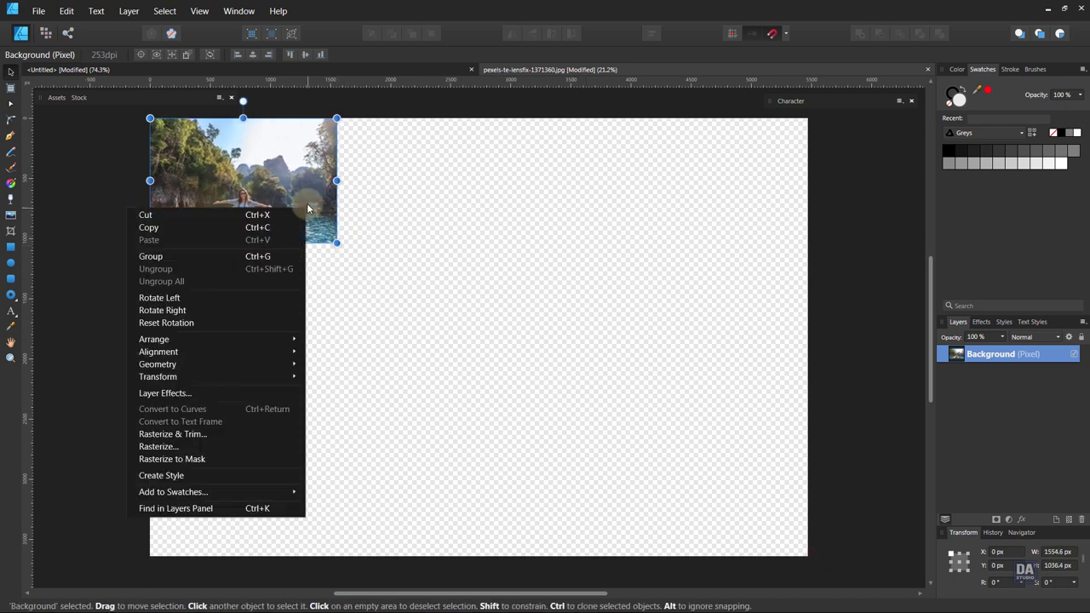
pyautogui.click(277, 228)
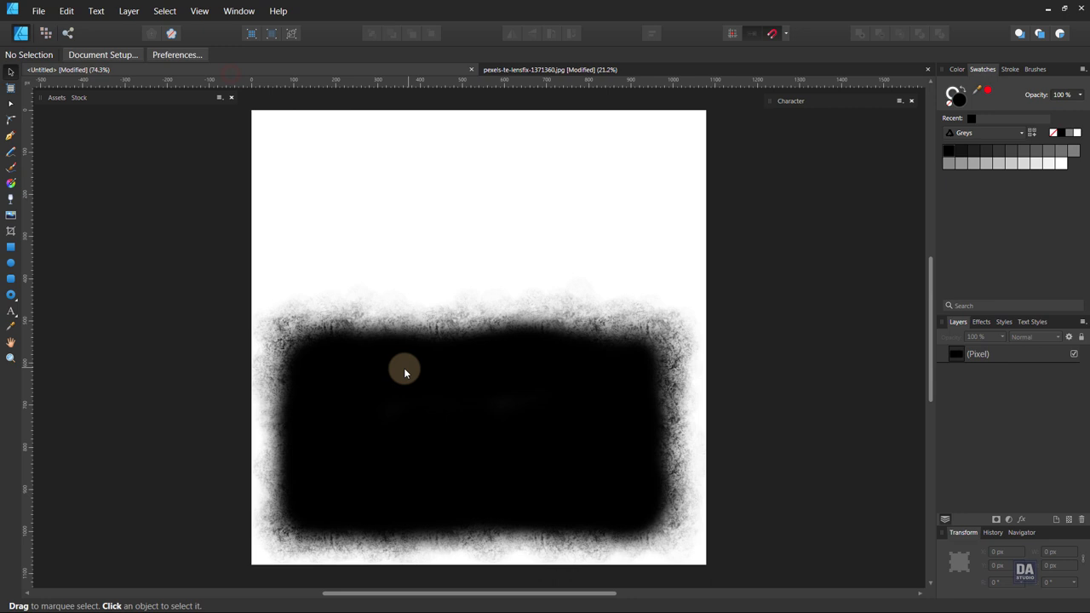
# Paste the boat photo inside the grungy black frame, then resize and centre it
pyautogui.click(404, 372)
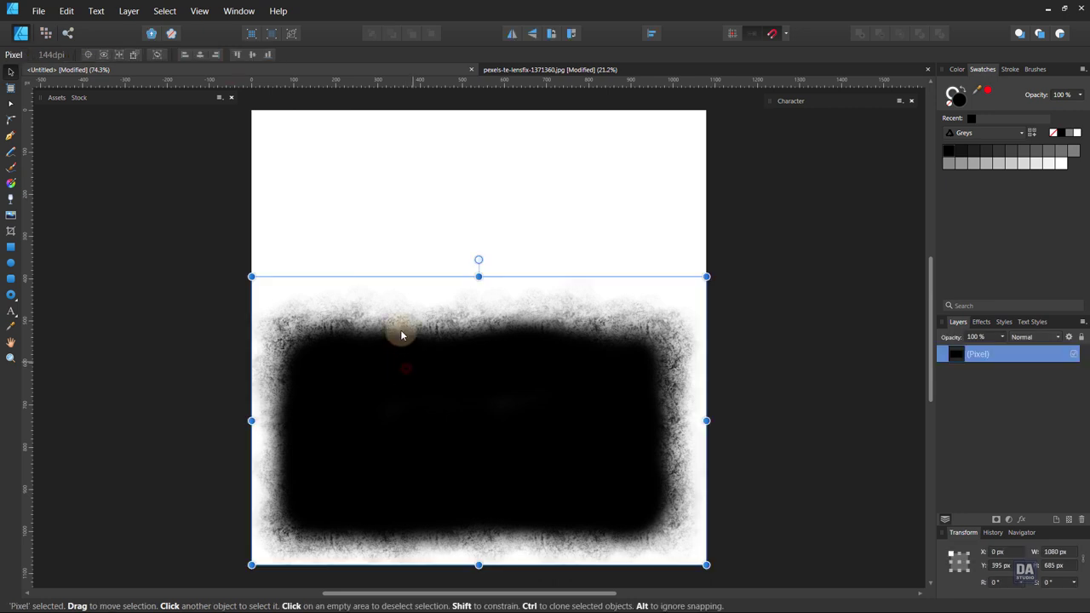
pyautogui.click(66, 11)
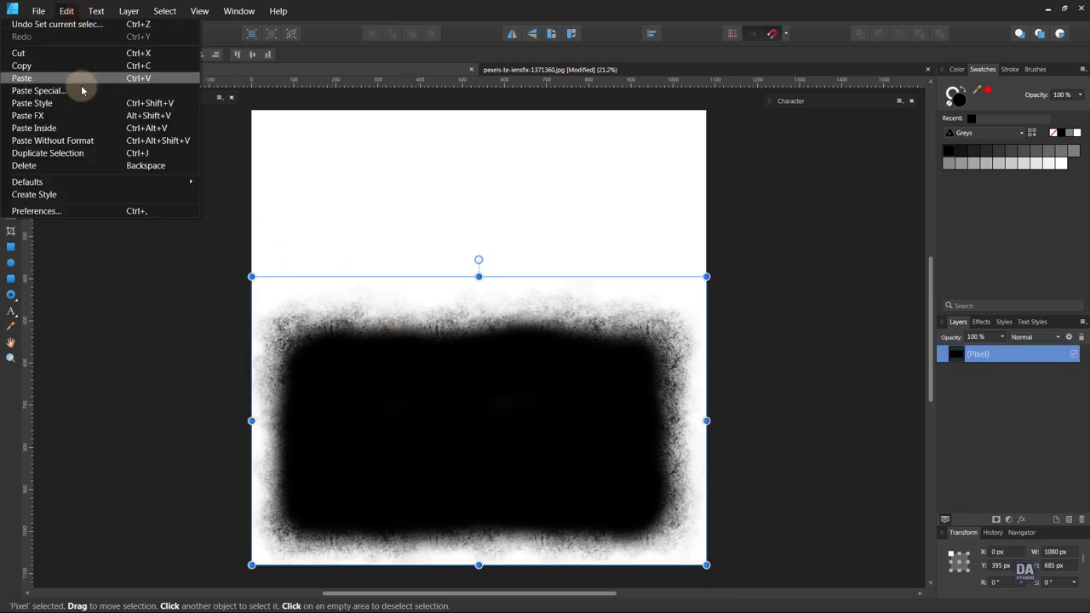
pyautogui.click(82, 126)
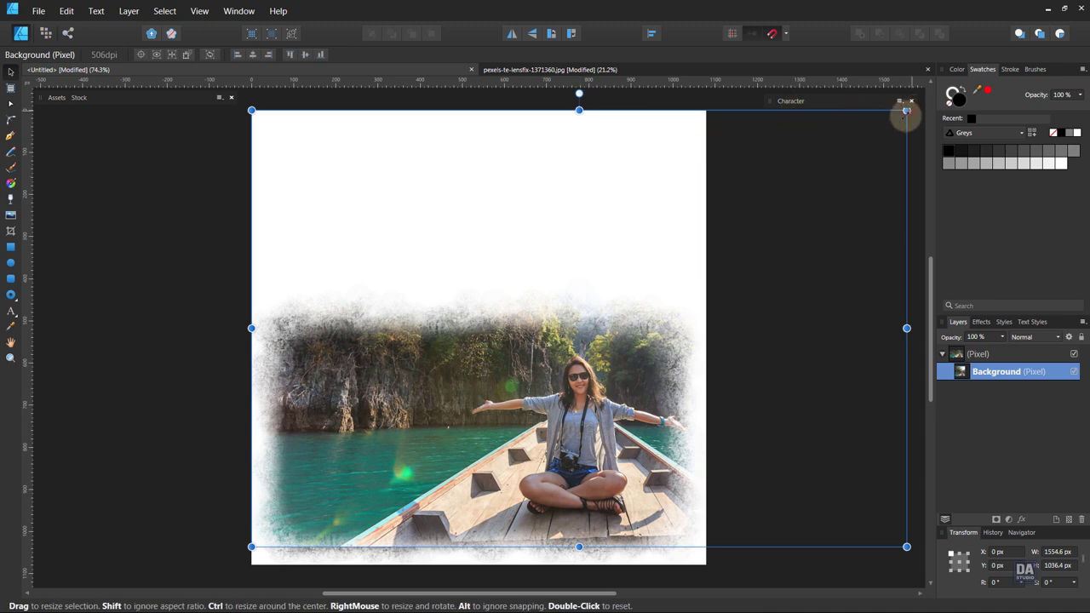
pyautogui.moveTo(906, 111); pyautogui.dragTo(863, 139)
pyautogui.moveTo(786, 192); pyautogui.dragTo(671, 242)
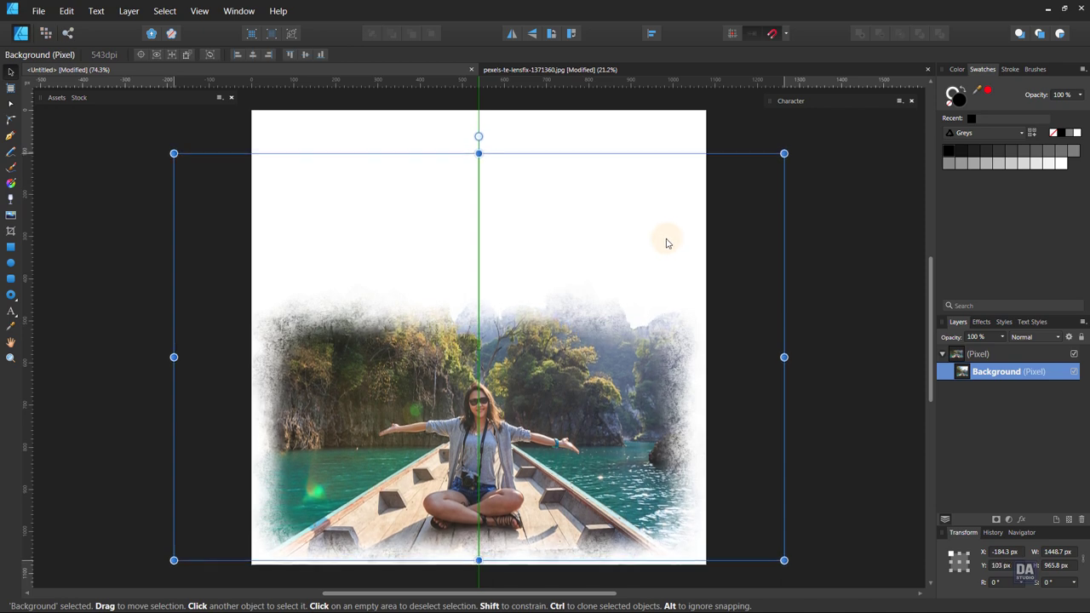
# Deselect to check the result, reselect the framed photo layer and switch to the Pixel persona
pyautogui.click(828, 319)
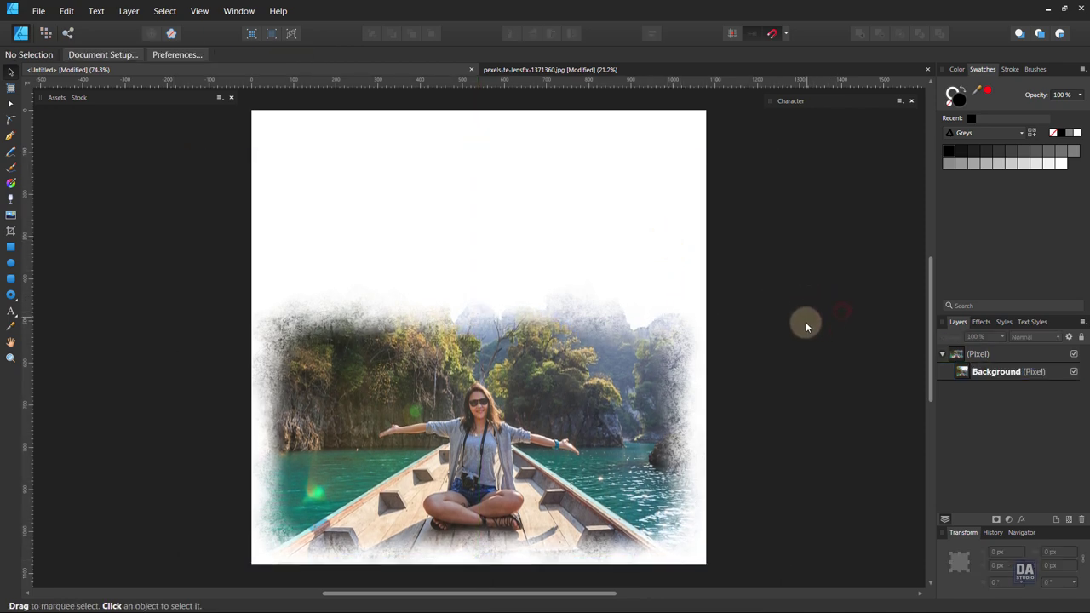
pyautogui.click(970, 356)
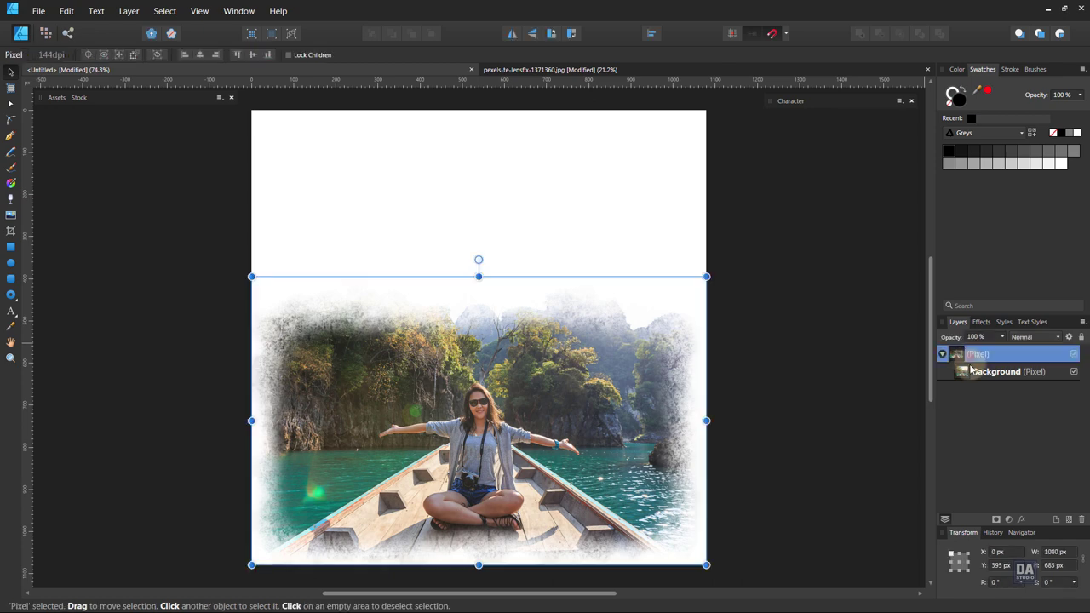
pyautogui.click(46, 34)
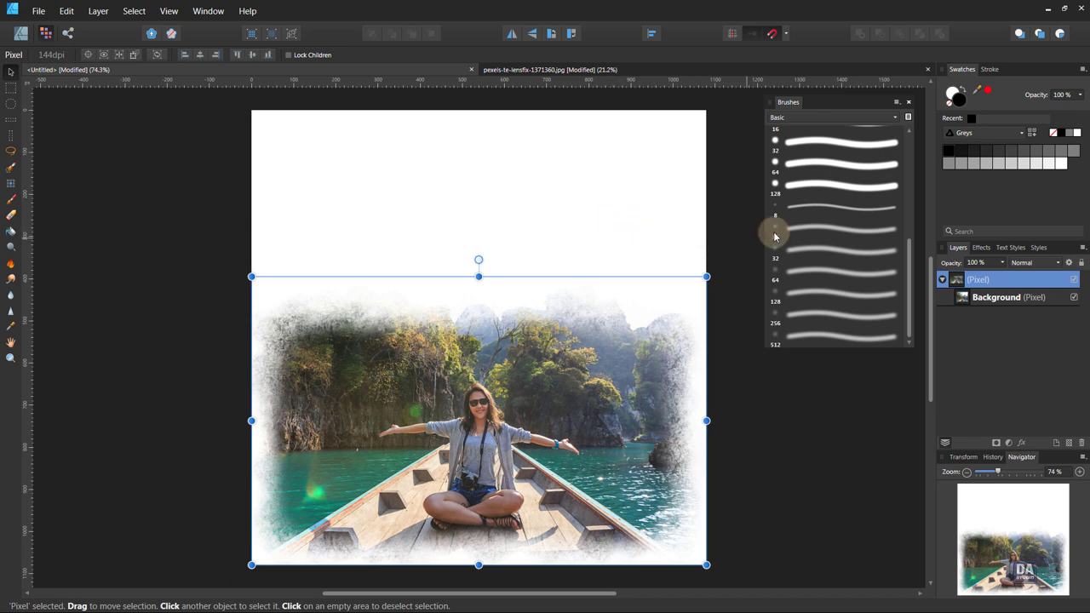
# With the 160 Textures brush widened at 45% opacity, paint over the haze to reveal the mountains
pyautogui.click(809, 119)
pyautogui.click(801, 264)
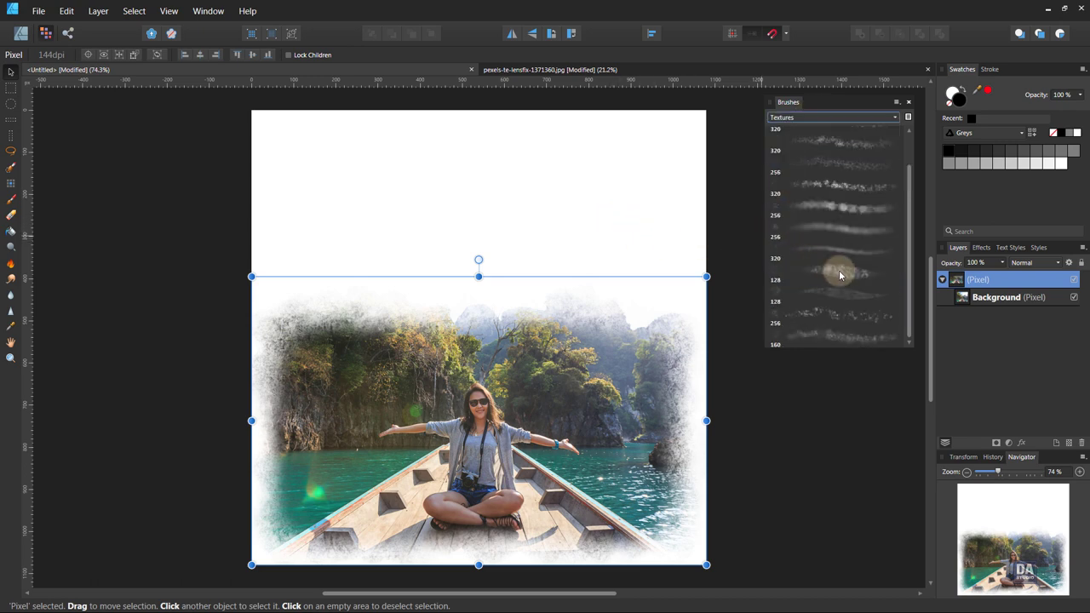
pyautogui.click(866, 338)
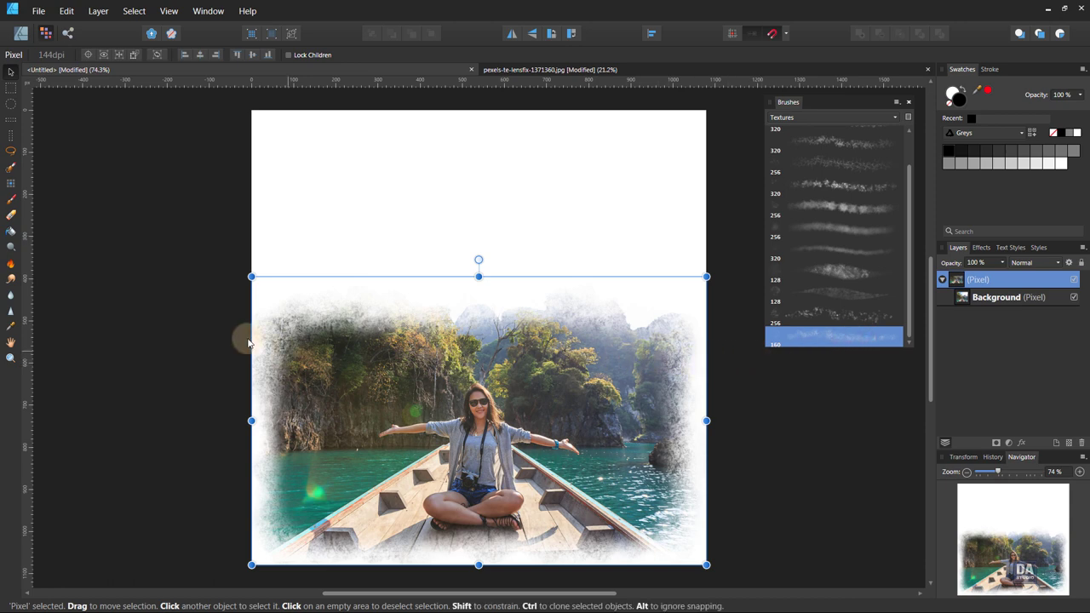
pyautogui.click(11, 198)
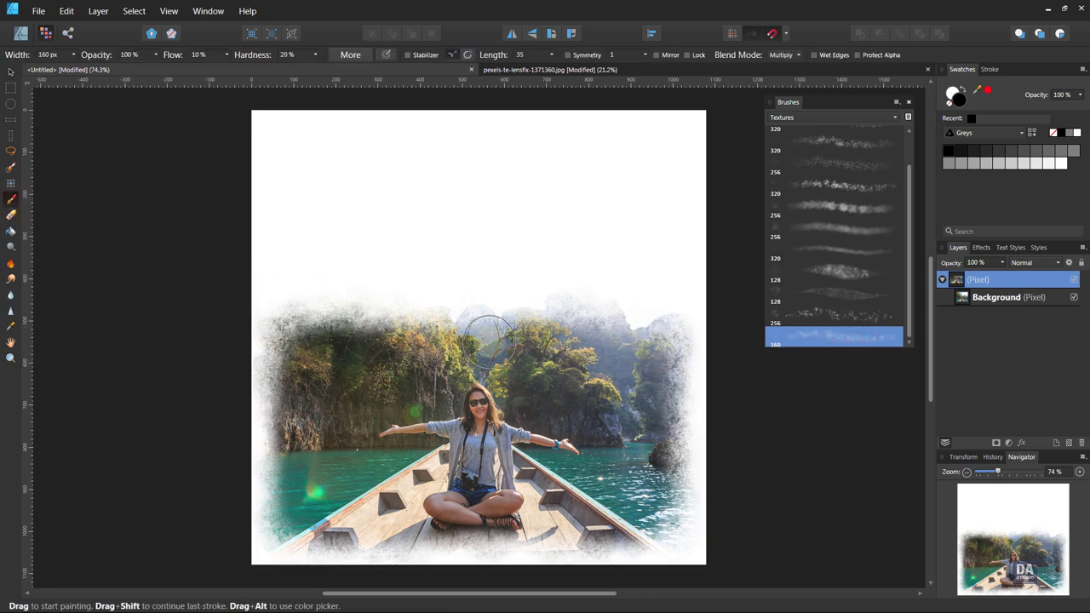
pyautogui.press(']')
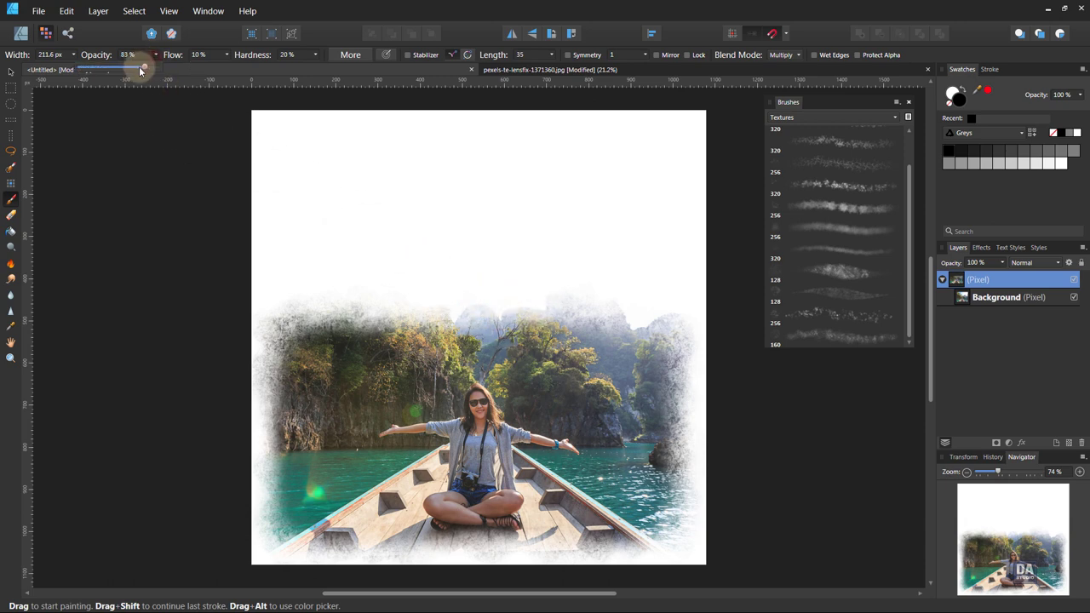
pyautogui.moveTo(116, 70); pyautogui.dragTo(114, 71)
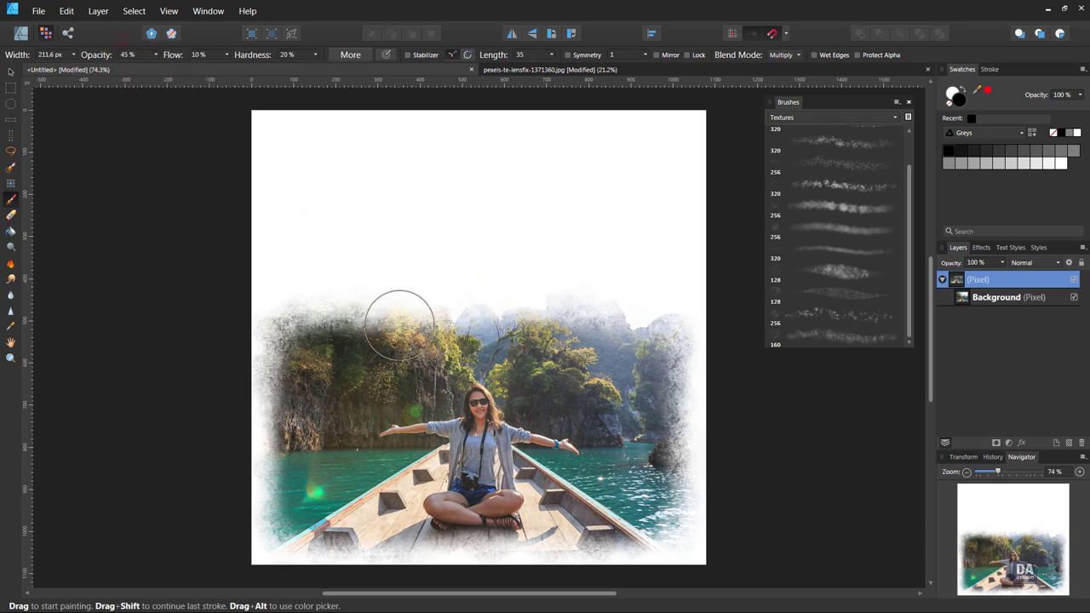
pyautogui.moveTo(473, 313)
pyautogui.mouseDown()
pyautogui.moveTo(499, 326)
pyautogui.moveTo(486, 316)
pyautogui.moveTo(652, 311)
pyautogui.moveTo(645, 319)
pyautogui.mouseUp()
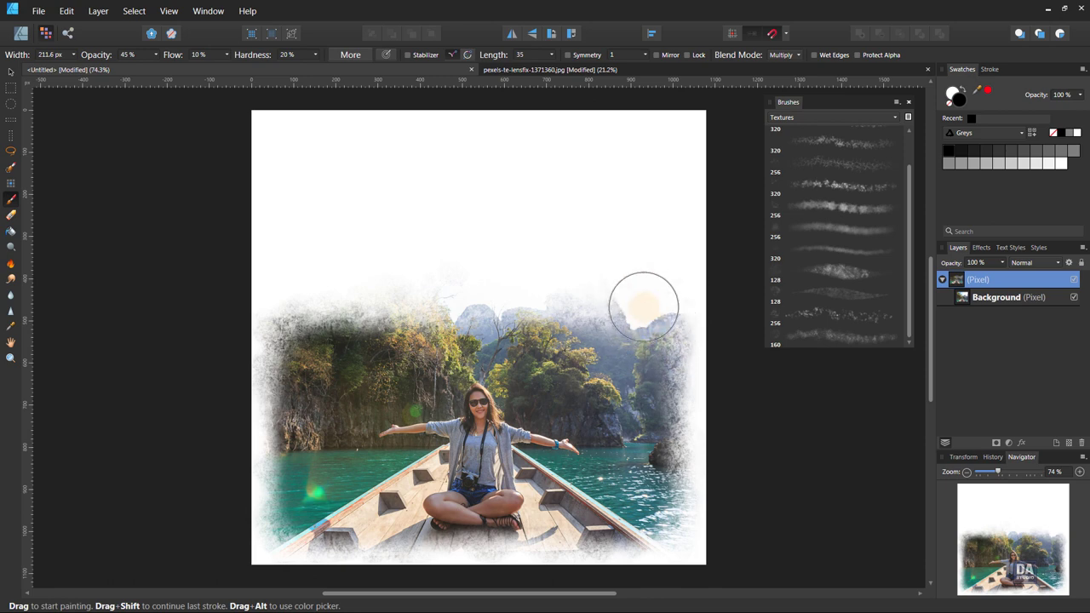
pyautogui.moveTo(643, 306)
pyautogui.mouseDown()
pyautogui.moveTo(619, 316)
pyautogui.moveTo(576, 287)
pyautogui.moveTo(493, 338)
pyautogui.moveTo(418, 316)
pyautogui.moveTo(397, 377)
pyautogui.moveTo(336, 312)
pyautogui.moveTo(320, 426)
pyautogui.moveTo(292, 462)
pyautogui.moveTo(292, 522)
pyautogui.moveTo(281, 457)
pyautogui.moveTo(330, 481)
pyautogui.mouseUp()
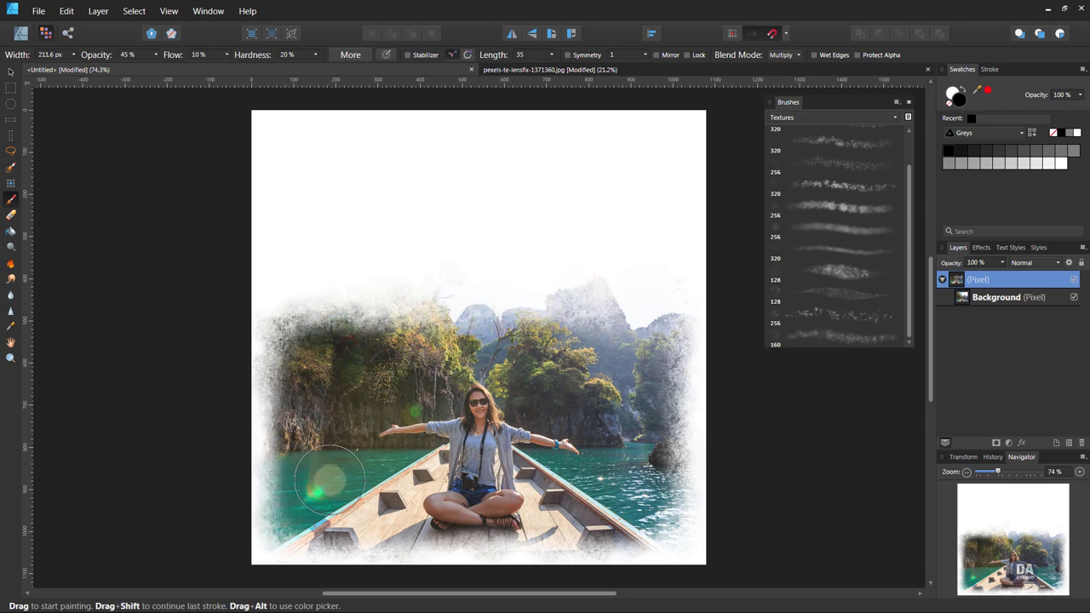
# With the 160 texture brush at 100% opacity, uncover the mountain peaks, left trees and right edge
pyautogui.click(883, 336)
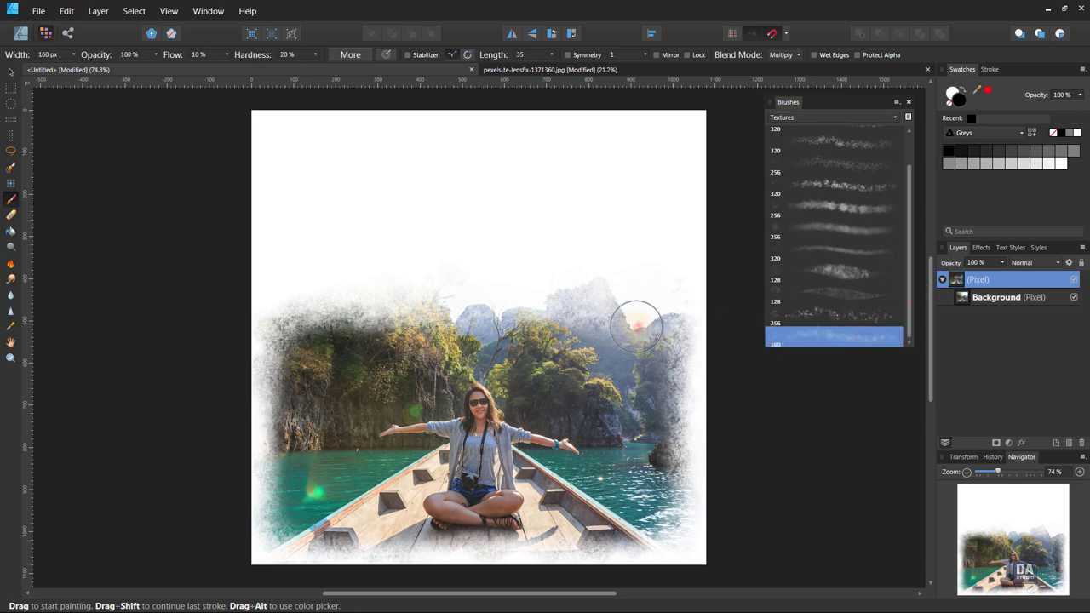
pyautogui.moveTo(586, 302)
pyautogui.mouseDown()
pyautogui.moveTo(468, 337)
pyautogui.moveTo(352, 334)
pyautogui.moveTo(297, 347)
pyautogui.moveTo(268, 462)
pyautogui.moveTo(268, 517)
pyautogui.moveTo(283, 539)
pyautogui.moveTo(668, 534)
pyautogui.mouseUp()
pyautogui.moveTo(678, 493)
pyautogui.mouseDown()
pyautogui.moveTo(673, 333)
pyautogui.moveTo(656, 357)
pyautogui.mouseUp()
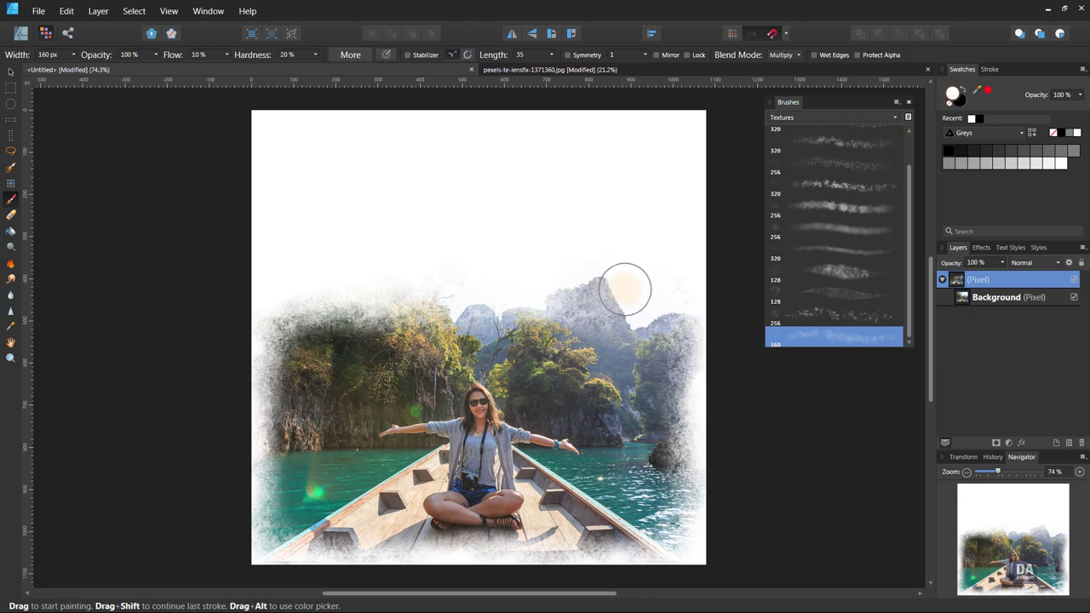
pyautogui.moveTo(571, 296); pyautogui.dragTo(640, 309)
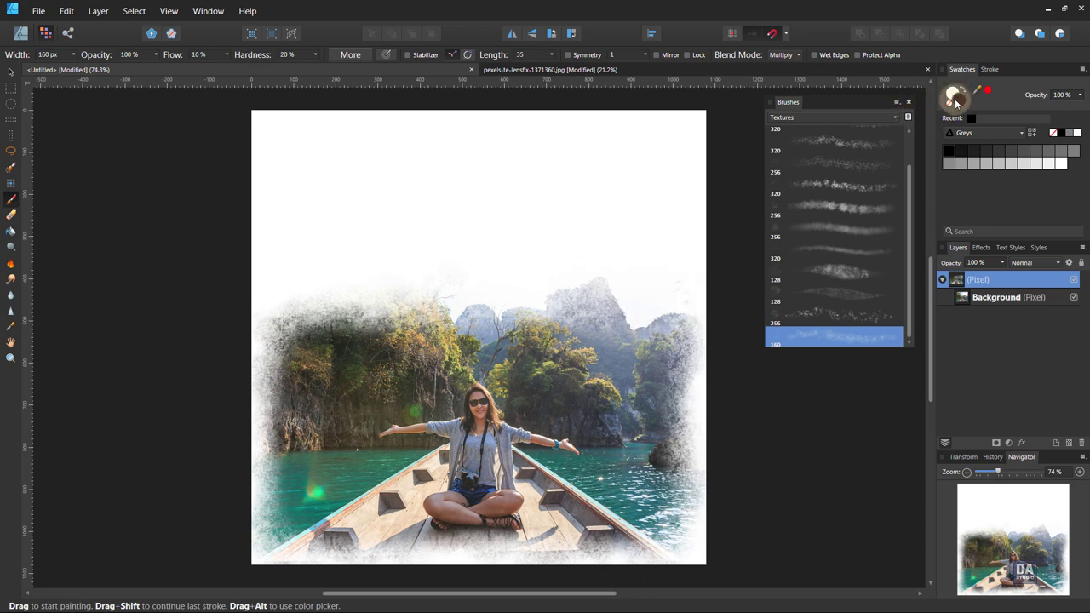
pyautogui.moveTo(622, 295)
pyautogui.mouseDown()
pyautogui.moveTo(571, 286)
pyautogui.moveTo(653, 312)
pyautogui.moveTo(673, 383)
pyautogui.mouseUp()
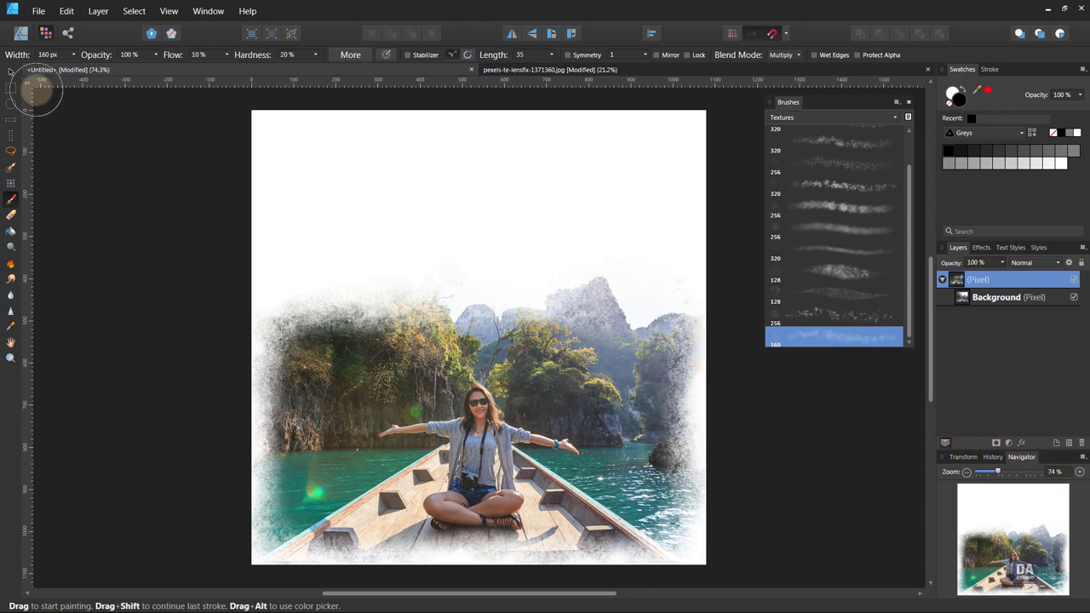
pyautogui.click(11, 72)
# In the Designer persona, nudge the boat photo slightly upward to Y 97.3 px
pyautogui.click(147, 238)
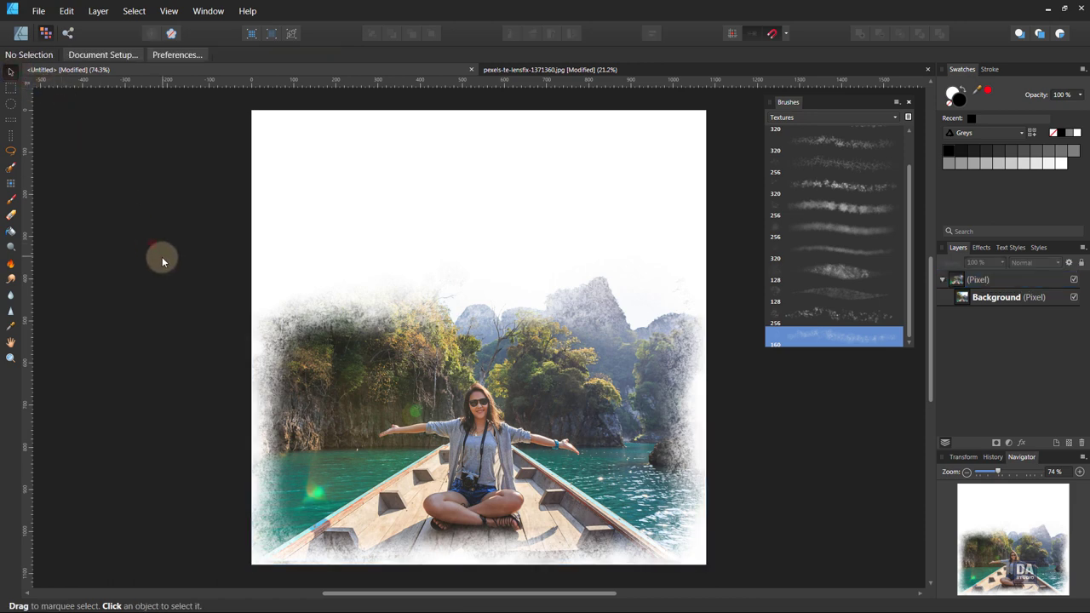
pyautogui.click(818, 434)
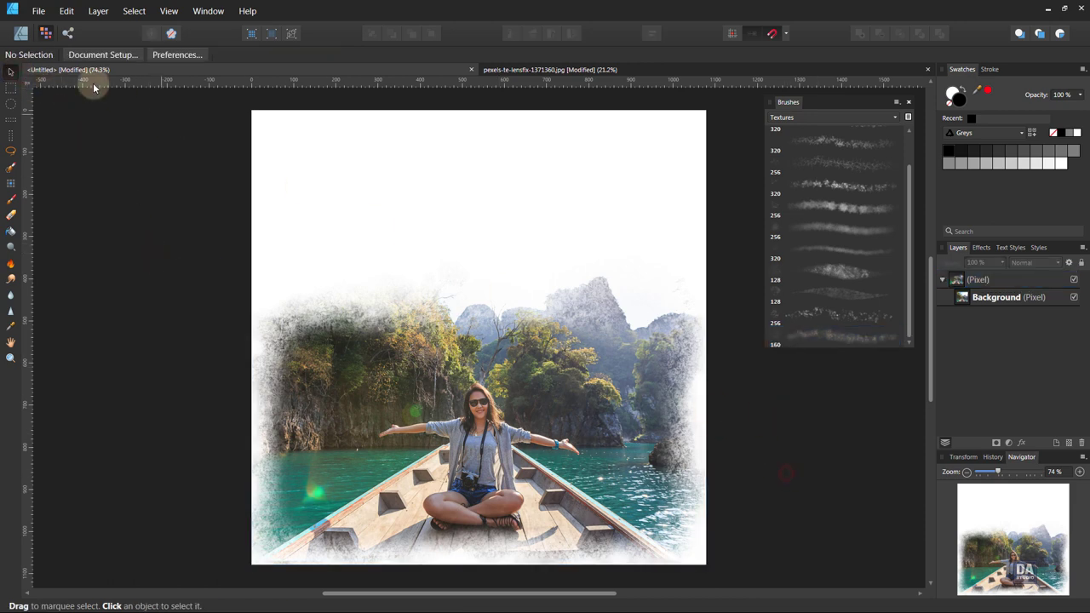
pyautogui.click(21, 33)
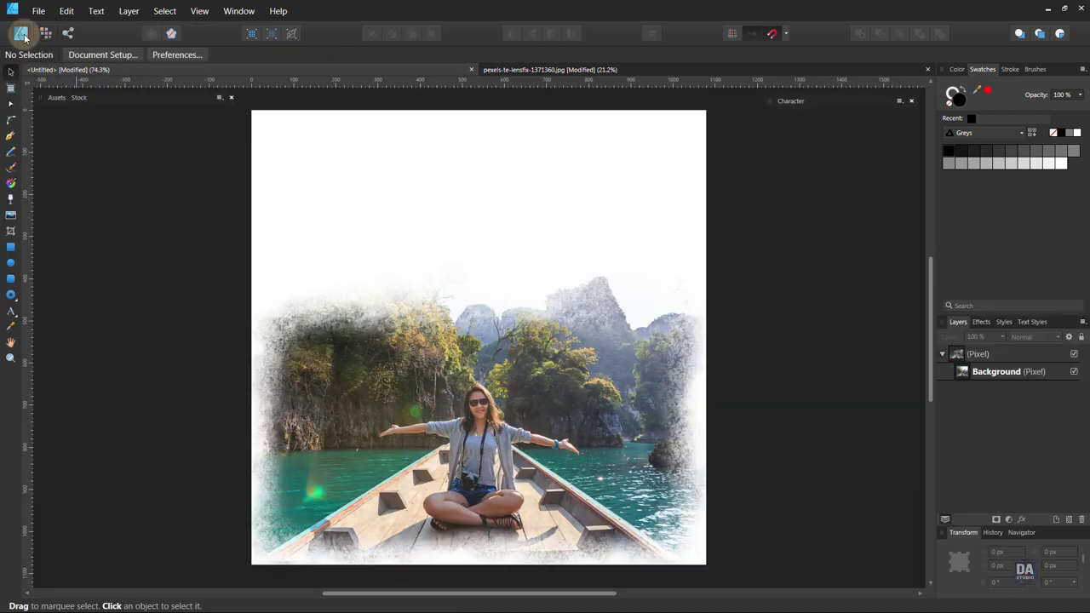
pyautogui.click(514, 448)
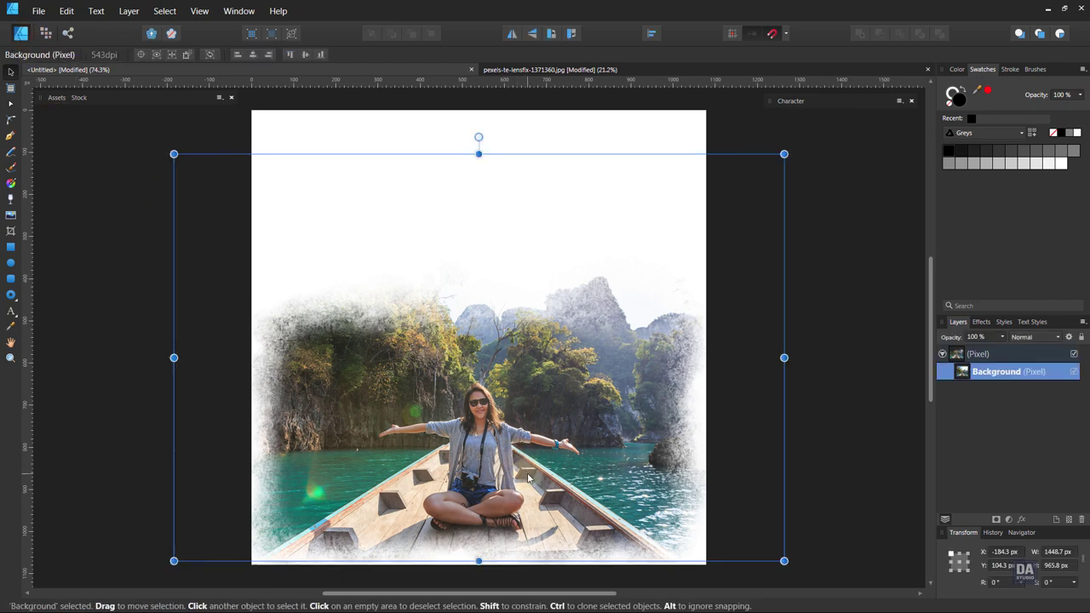
pyautogui.moveTo(528, 475); pyautogui.dragTo(528, 476)
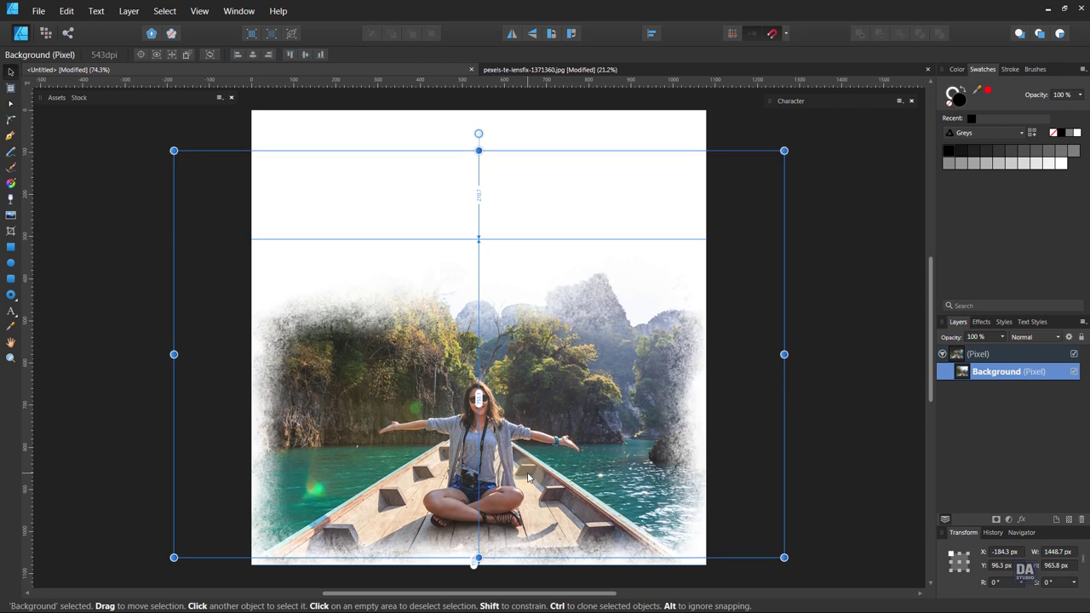
pyautogui.click(817, 489)
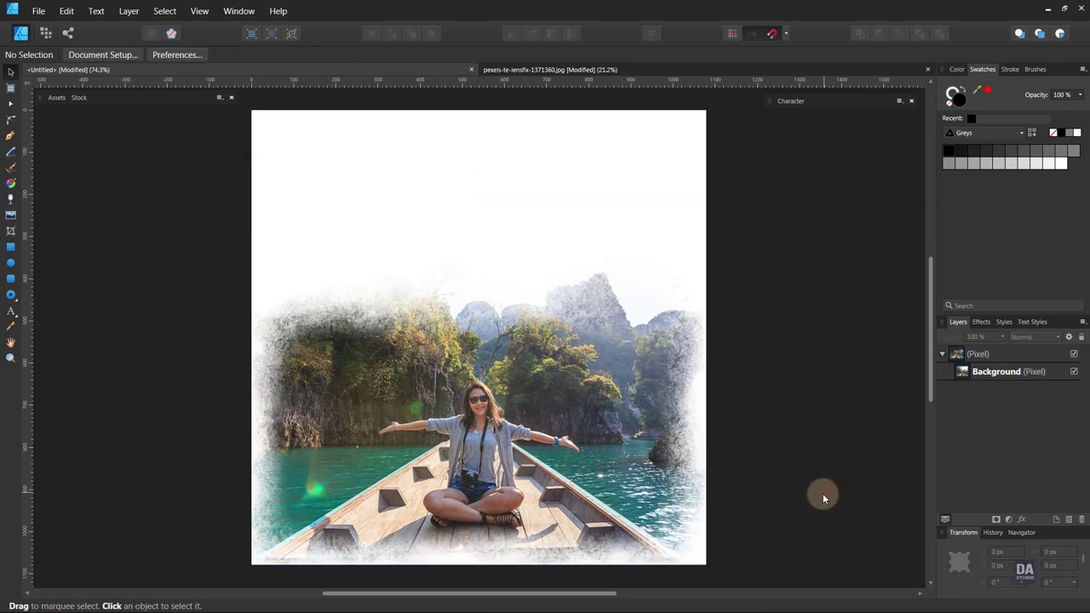
pyautogui.click(615, 496)
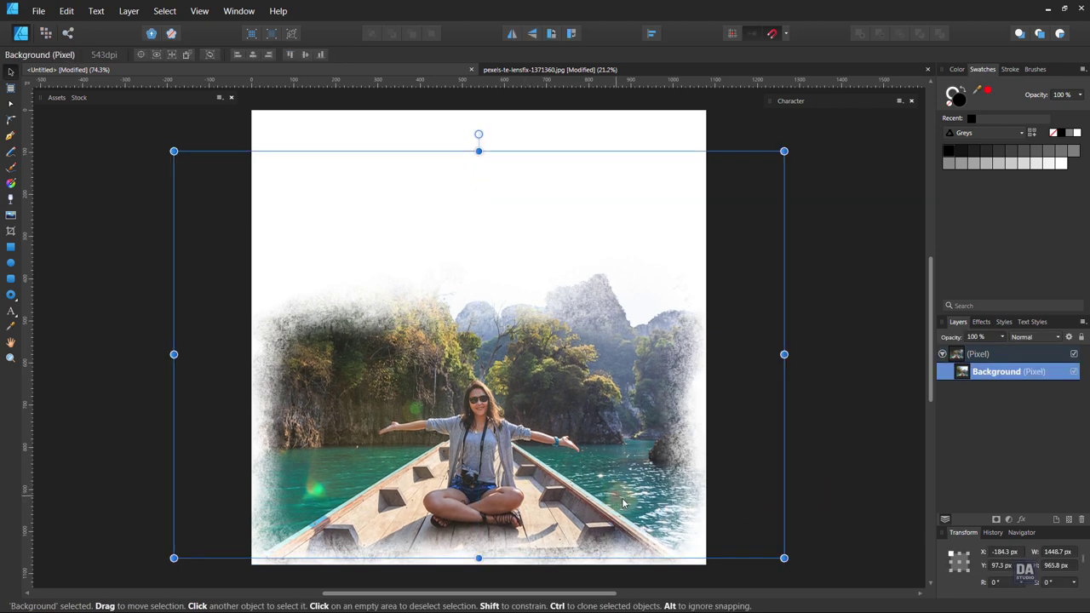
# Add a Brightness/Contrast adjustment to the photo with Brightness 12% and Contrast 13%
pyautogui.click(1006, 519)
pyautogui.click(954, 285)
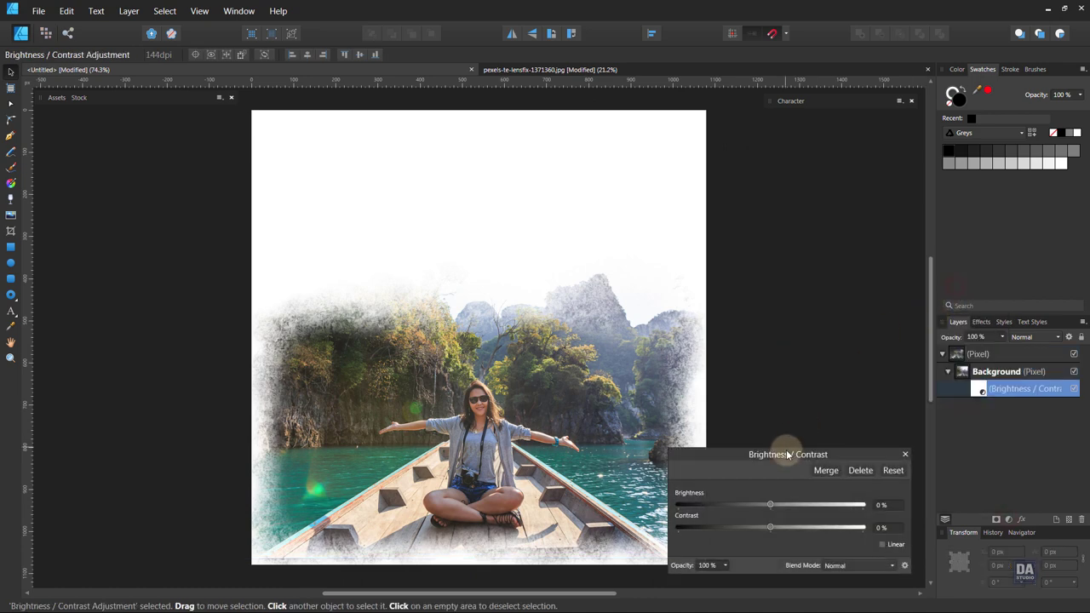
pyautogui.moveTo(787, 453); pyautogui.dragTo(902, 372)
pyautogui.moveTo(888, 450)
pyautogui.mouseDown()
pyautogui.moveTo(906, 451)
pyautogui.moveTo(895, 422)
pyautogui.mouseUp()
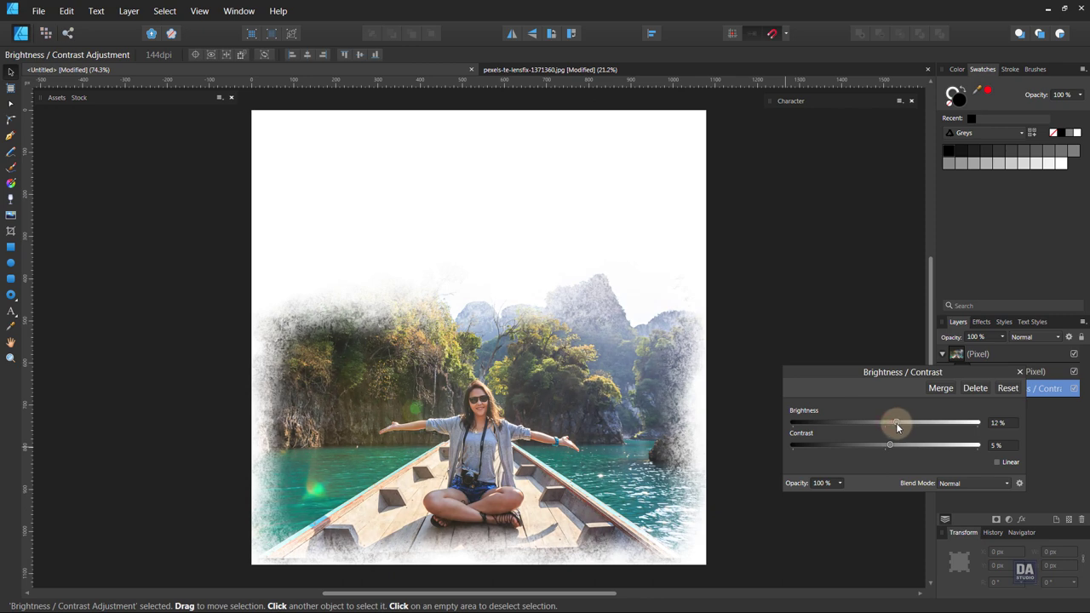
pyautogui.click(891, 446)
pyautogui.click(1008, 389)
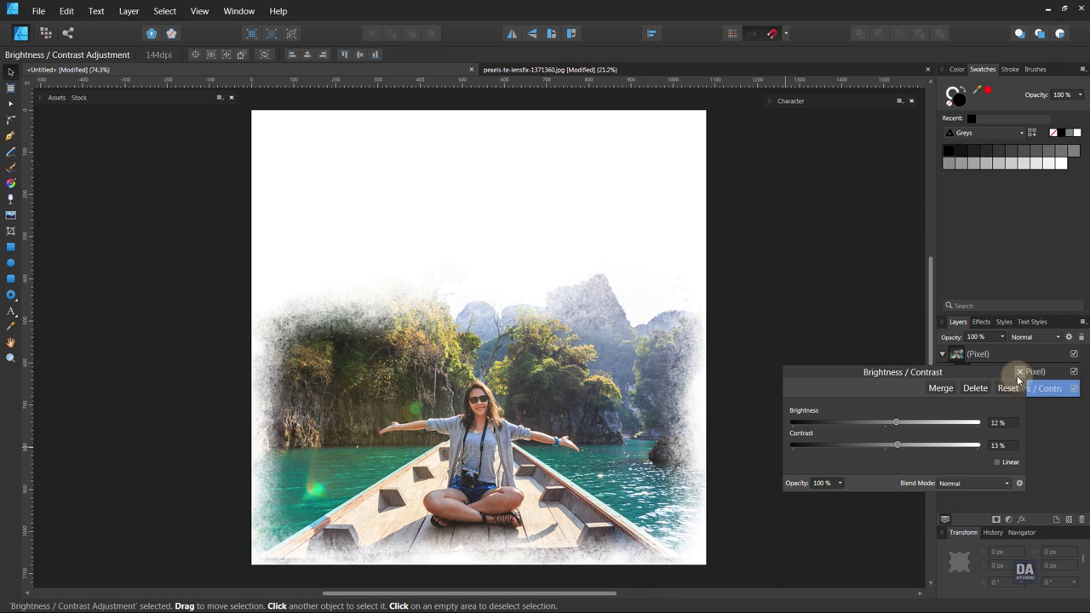
pyautogui.click(1019, 372)
pyautogui.click(788, 424)
# Pan the page view to the right and bring up the Assets library
pyautogui.moveTo(653, 459); pyautogui.dragTo(643, 470)
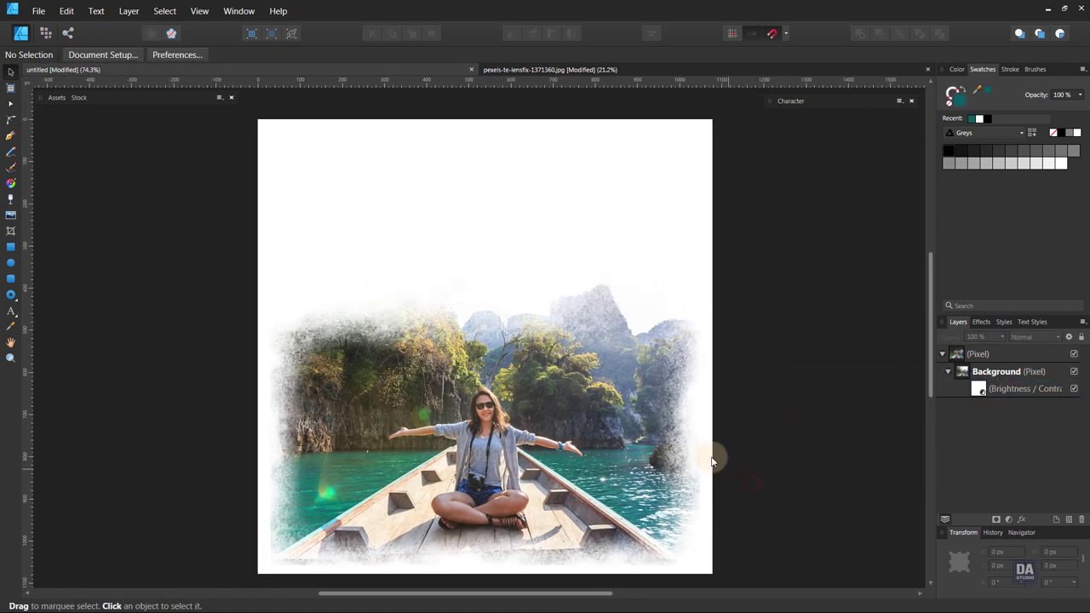
pyautogui.moveTo(426, 333); pyautogui.dragTo(454, 326)
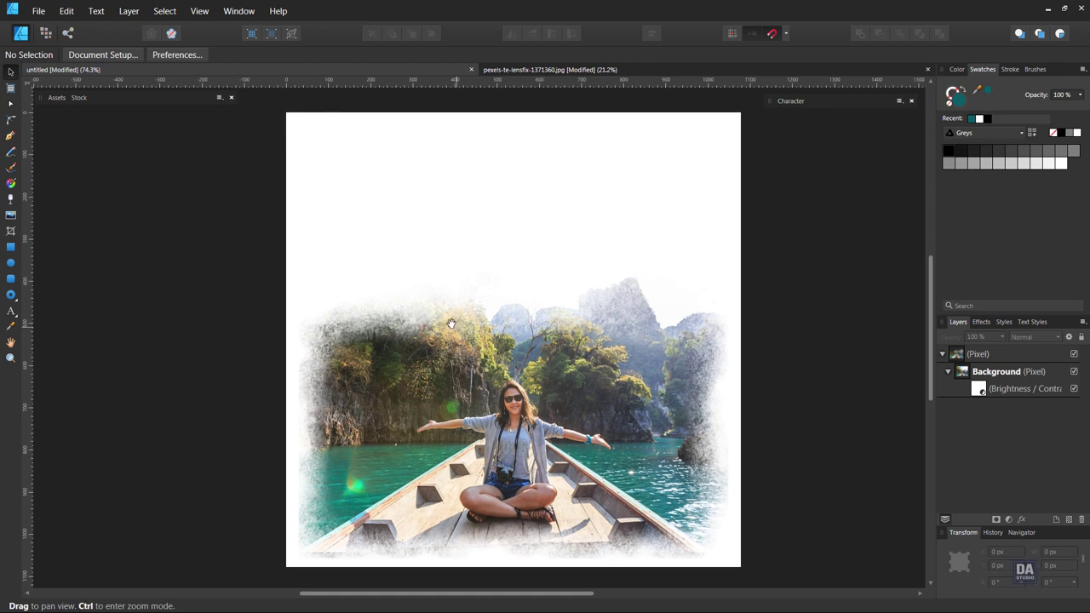
pyautogui.click(58, 100)
# Place the DESIGN ART STUDIO sample logo and shrink it into the top-left corner
pyautogui.moveTo(56, 152); pyautogui.dragTo(347, 219)
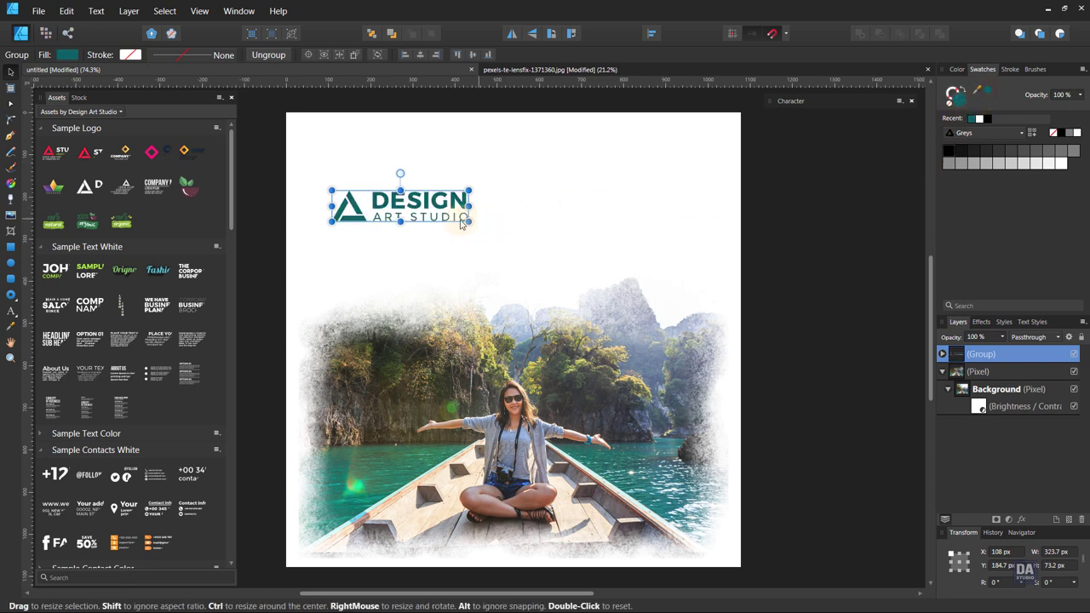
pyautogui.doubleClick(364, 219)
pyautogui.keyDown('shift'); pyautogui.click(409, 217); pyautogui.keyUp('shift')
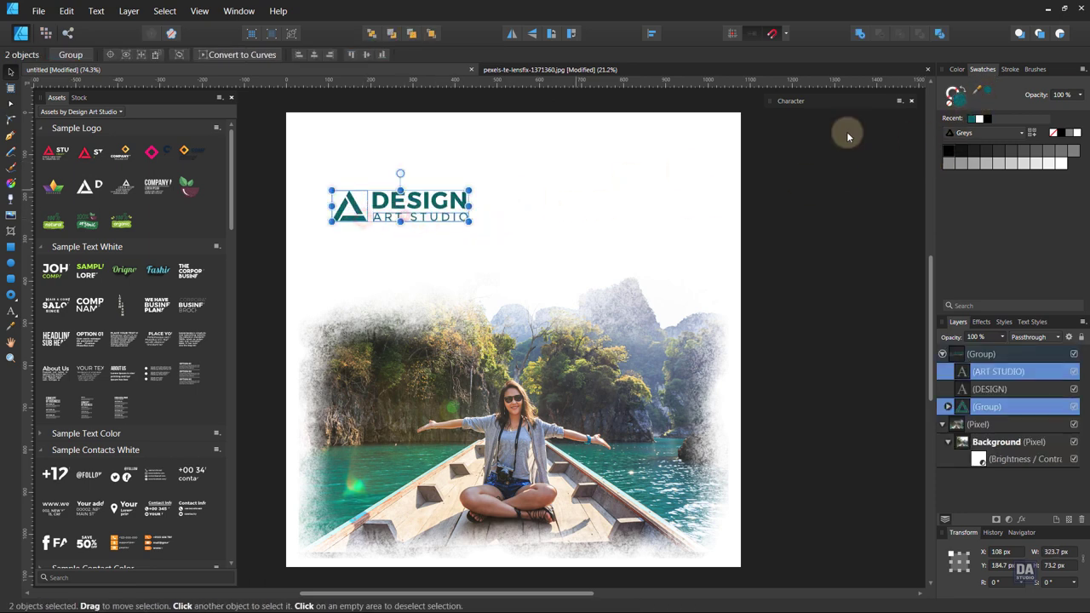
pyautogui.click(638, 204)
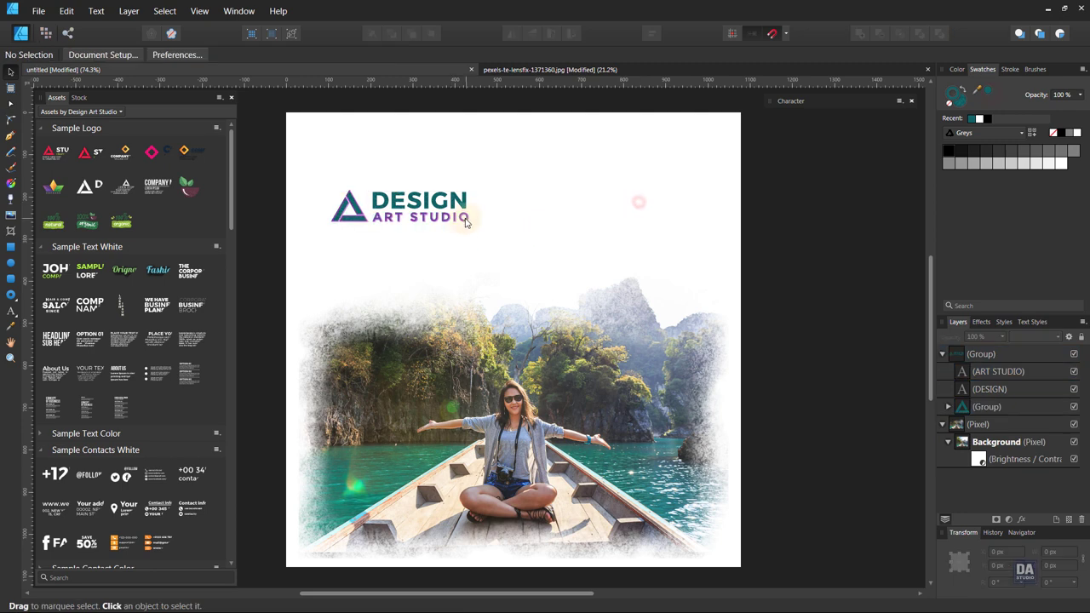
pyautogui.click(465, 219)
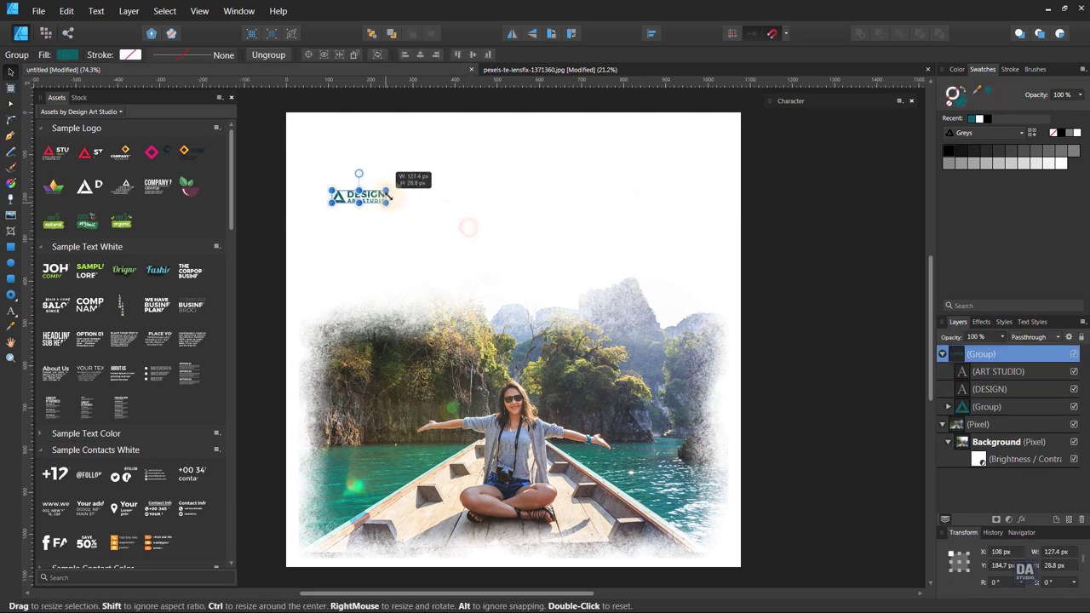
pyautogui.moveTo(468, 223)
pyautogui.mouseDown()
pyautogui.moveTo(384, 201)
pyautogui.moveTo(340, 141)
pyautogui.mouseUp()
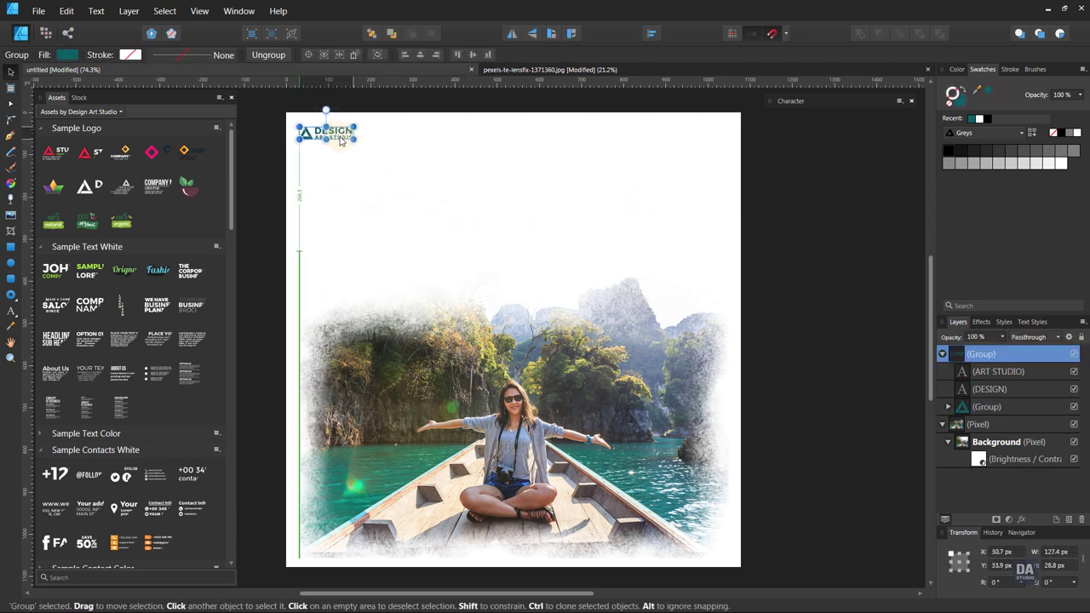
pyautogui.click(350, 188)
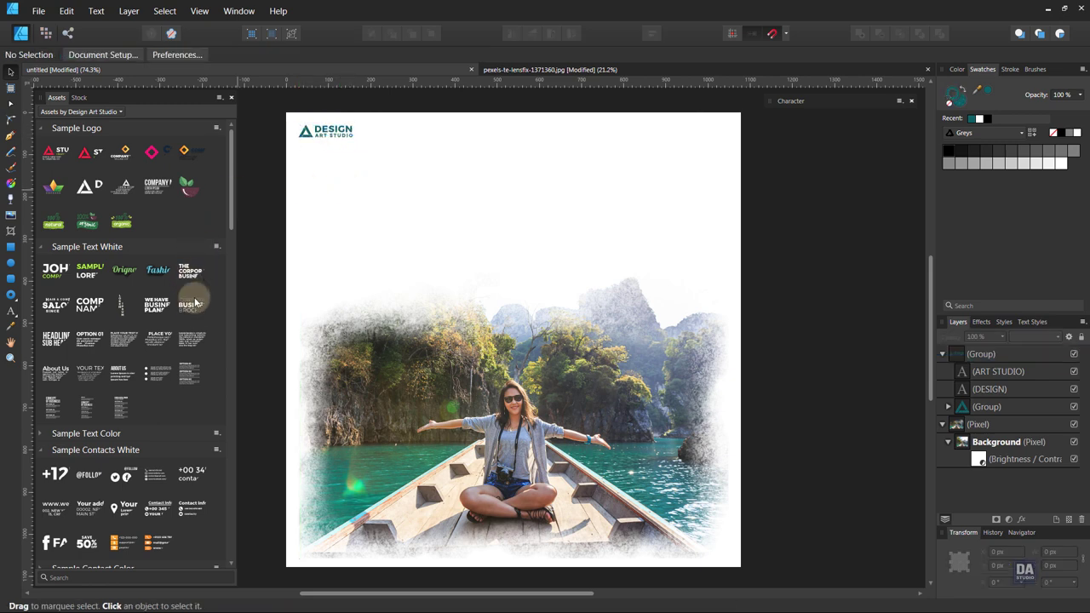
# Place the 'Travel THE WORLD' heading asset above the photo, then scroll the assets toward Buttons
pyautogui.moveTo(195, 301); pyautogui.dragTo(304, 364)
pyautogui.moveTo(524, 287); pyautogui.dragTo(573, 285)
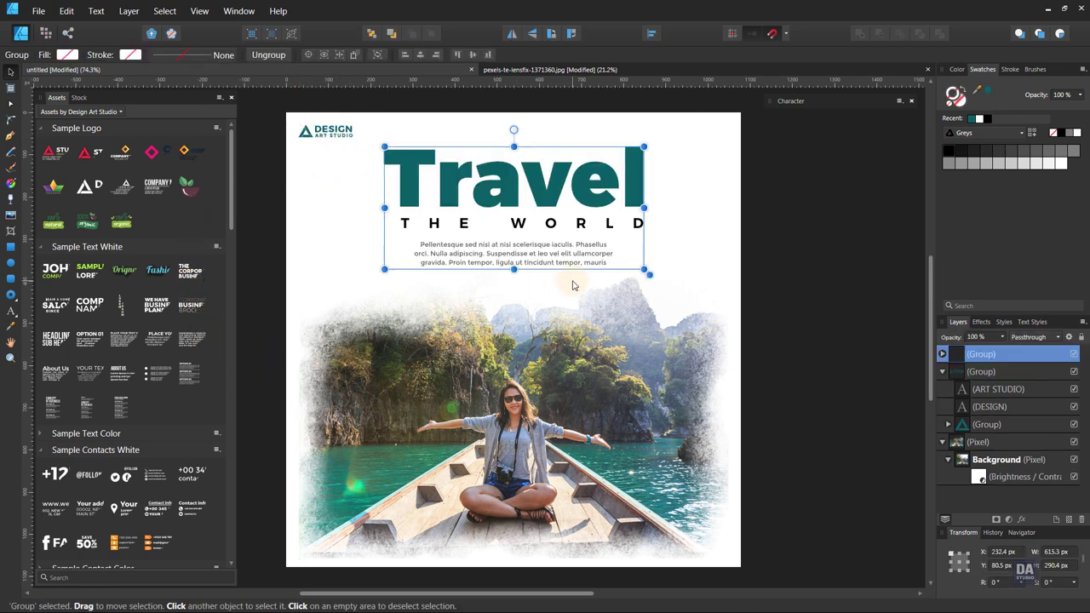
pyautogui.click(742, 257)
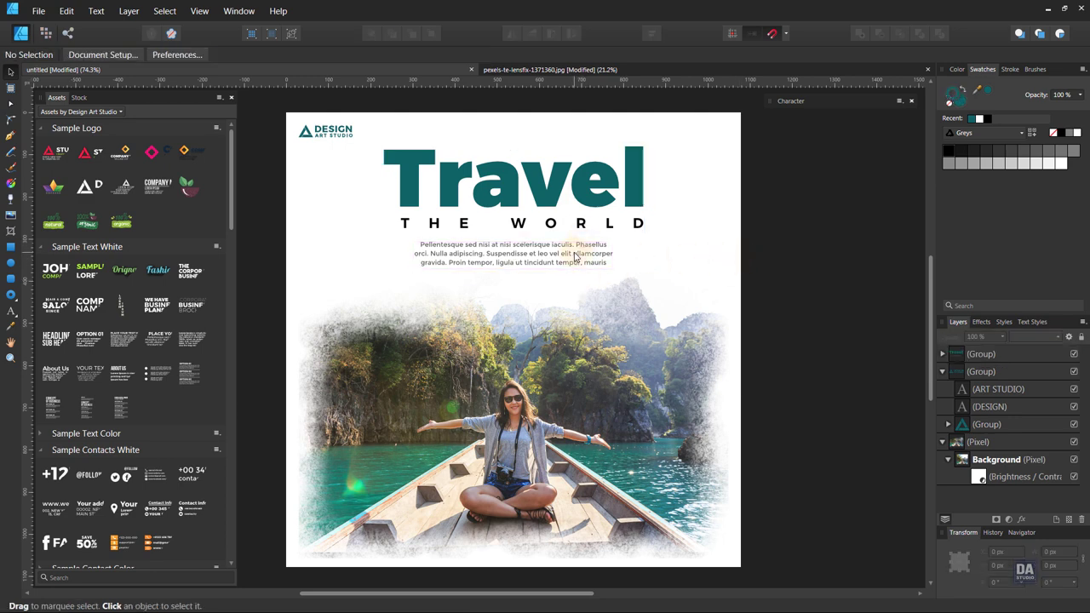
pyautogui.scroll(-6, 213, 307)
pyautogui.scroll(-3, 212, 324)
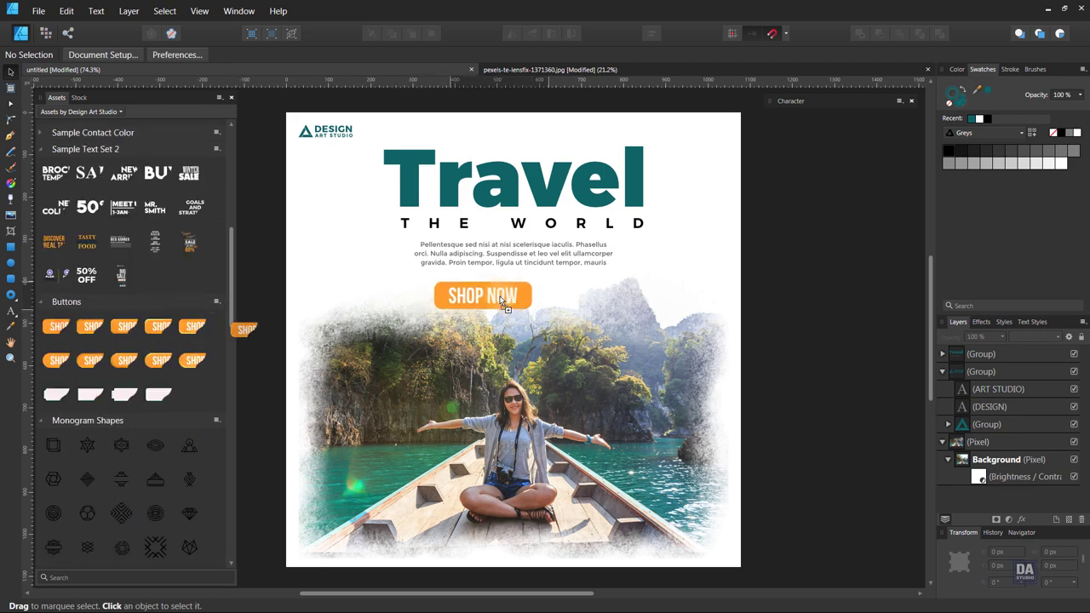
# Place a SHOP NOW button below the paragraph, resize its background and recolour it teal
pyautogui.moveTo(418, 318); pyautogui.dragTo(514, 297)
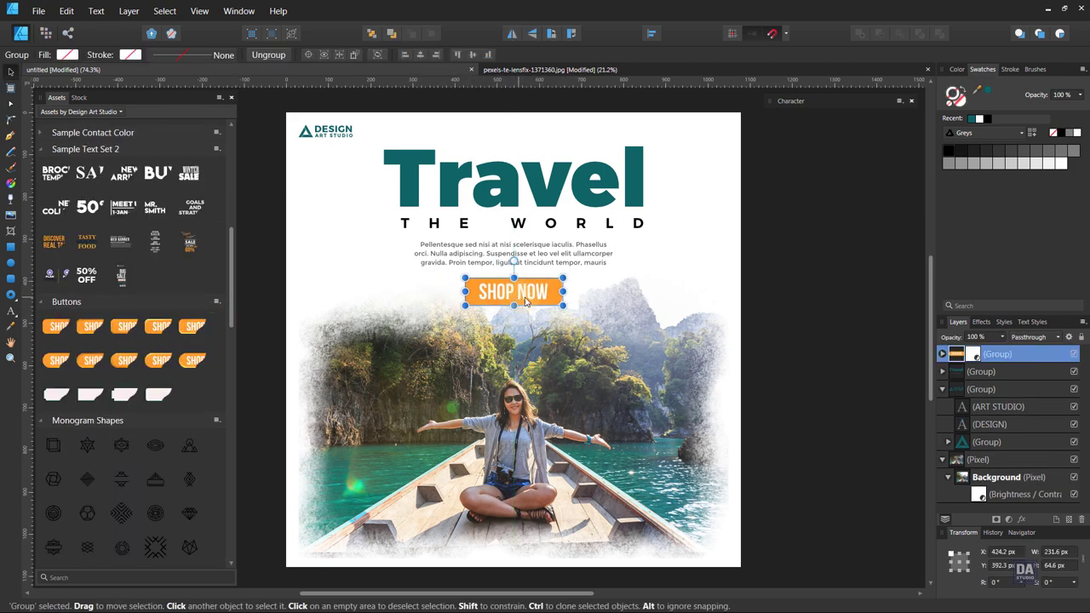
pyautogui.scroll(5, 526, 301)
pyautogui.doubleClick(535, 292)
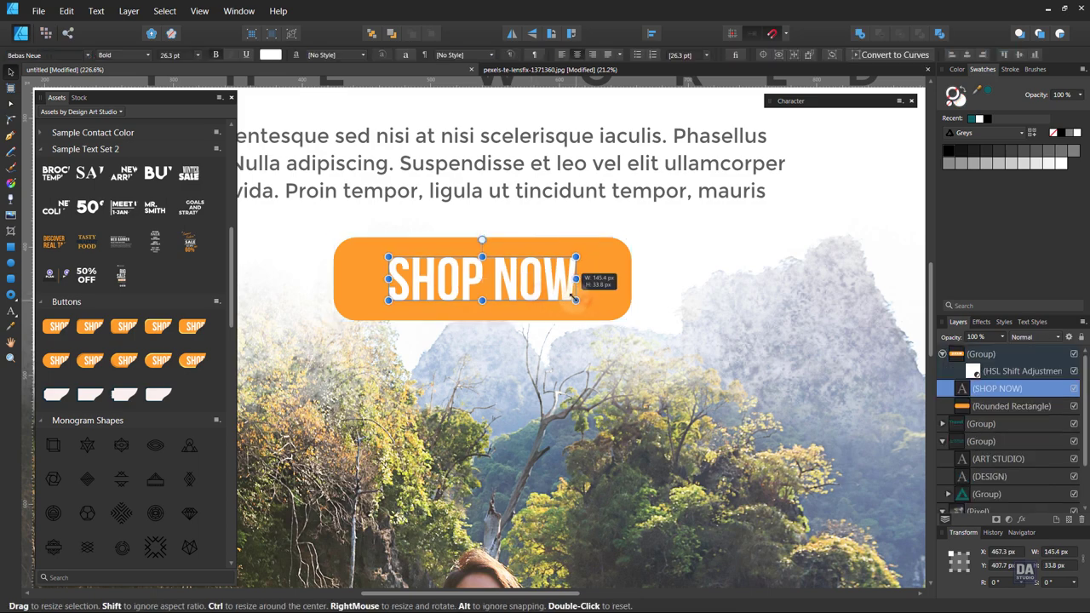
pyautogui.click(595, 299)
pyautogui.moveTo(630, 278); pyautogui.dragTo(644, 280)
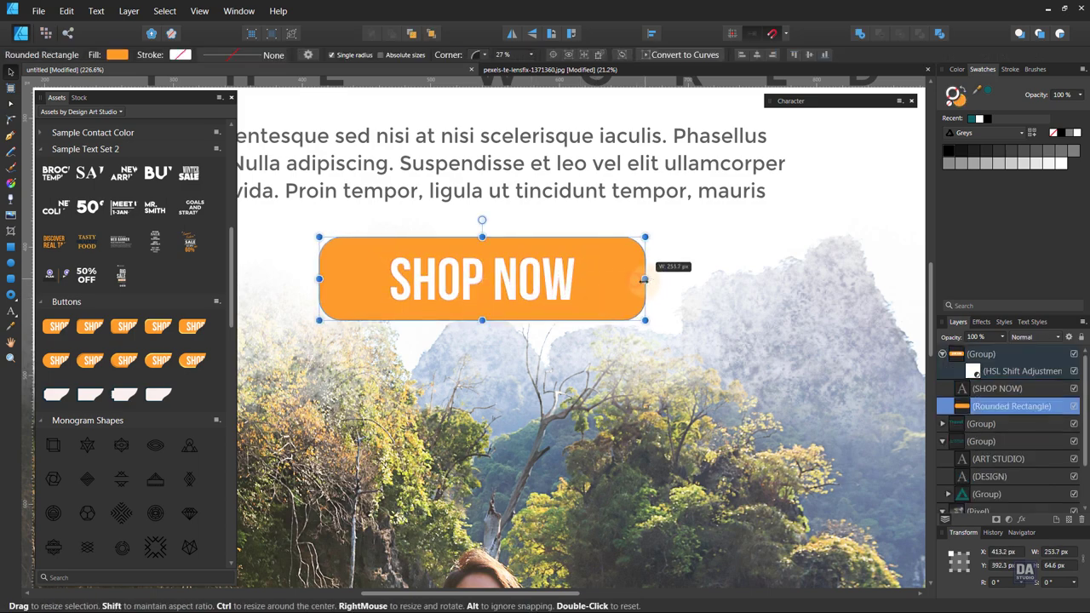
pyautogui.scroll(2, 484, 321)
pyautogui.moveTo(488, 323); pyautogui.dragTo(489, 316)
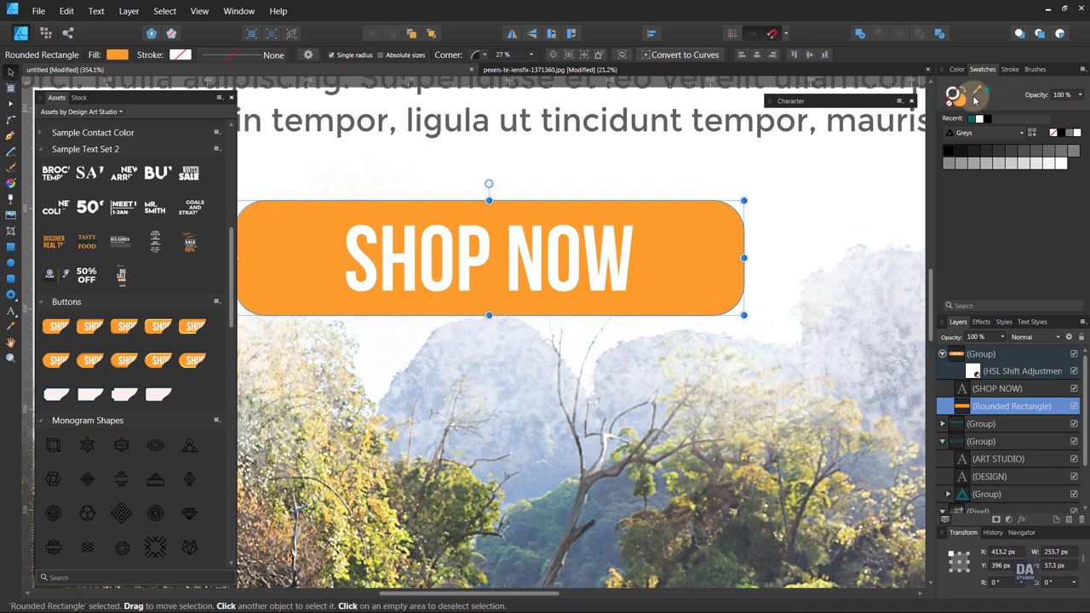
pyautogui.moveTo(988, 98)
pyautogui.mouseDown()
pyautogui.moveTo(495, 280)
pyautogui.moveTo(352, 262)
pyautogui.mouseUp()
# Replace SHOP with BOOK so the button reads BOOK NOW
pyautogui.doubleClick(475, 278)
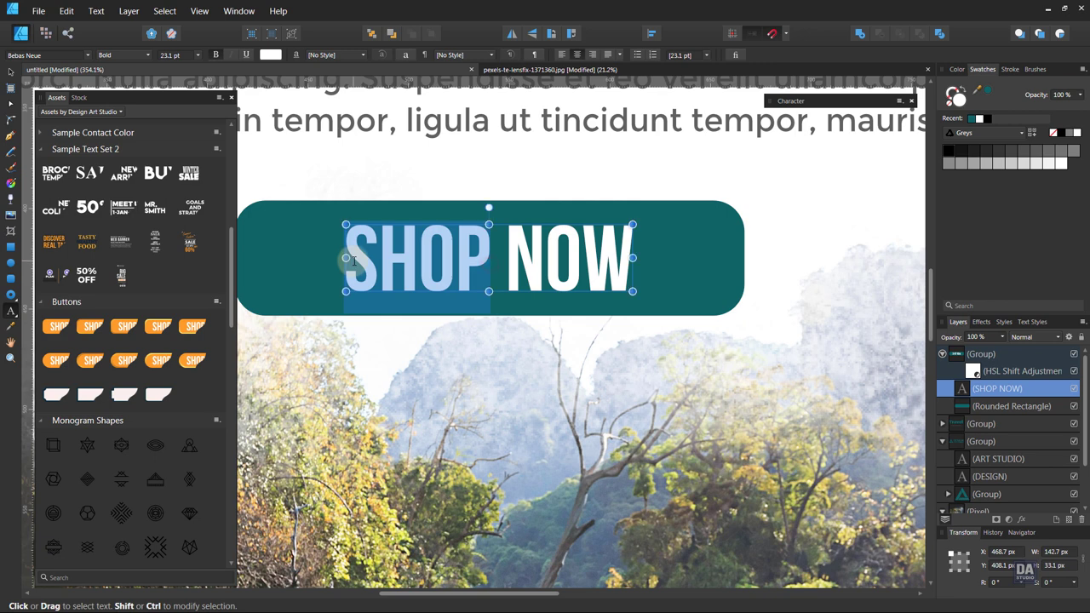
pyautogui.write('BOOK')
pyautogui.press('Escape')
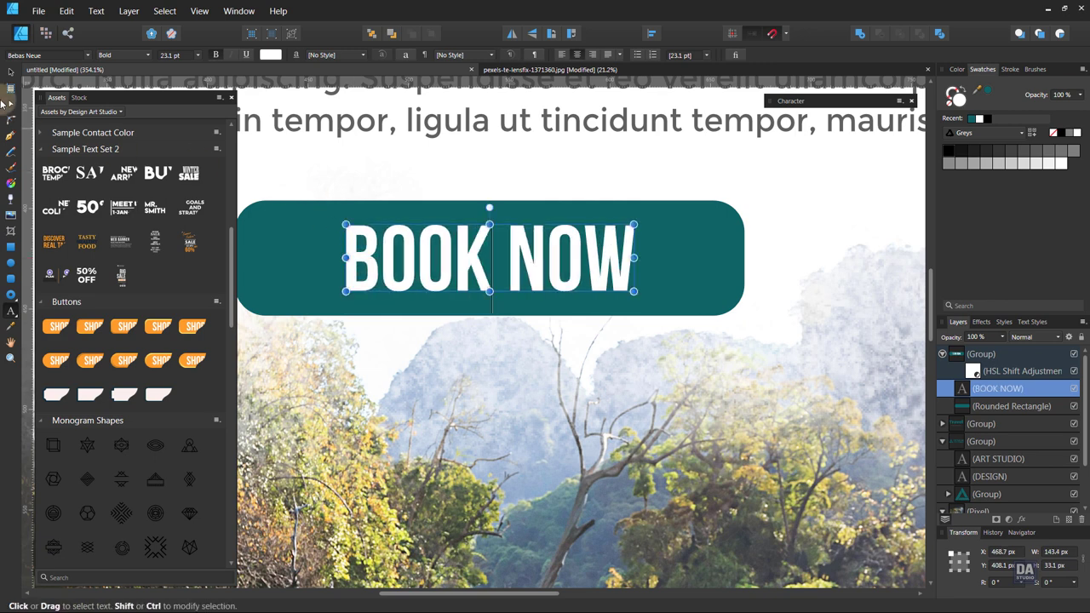
# Narrow the teal button shape and reduce its corner rounding to 20%
pyautogui.click(10, 73)
pyautogui.click(733, 278)
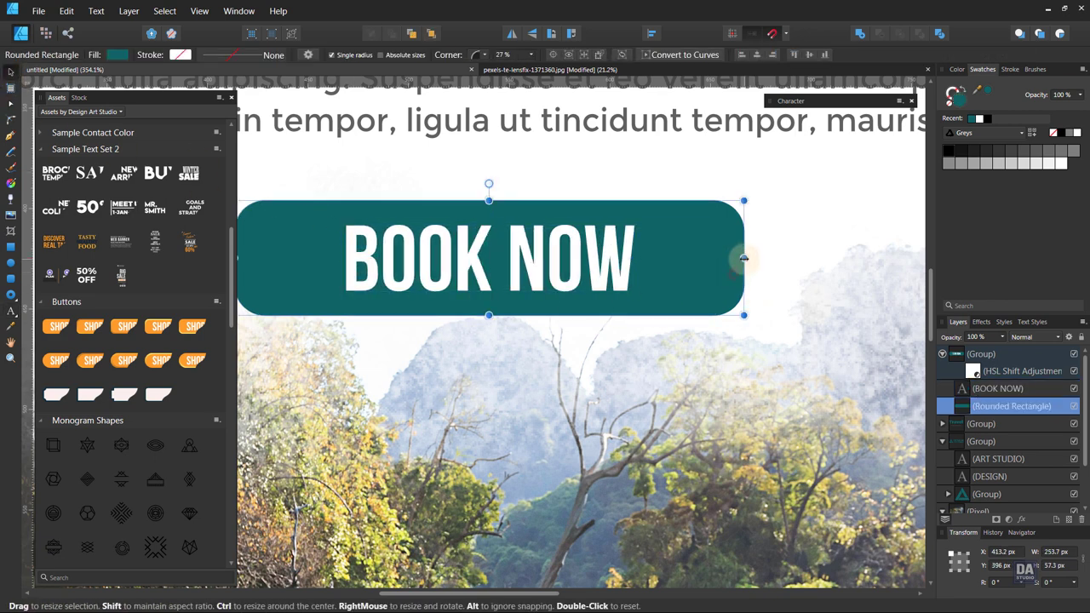
pyautogui.moveTo(743, 257); pyautogui.dragTo(731, 258)
pyautogui.click(10, 283)
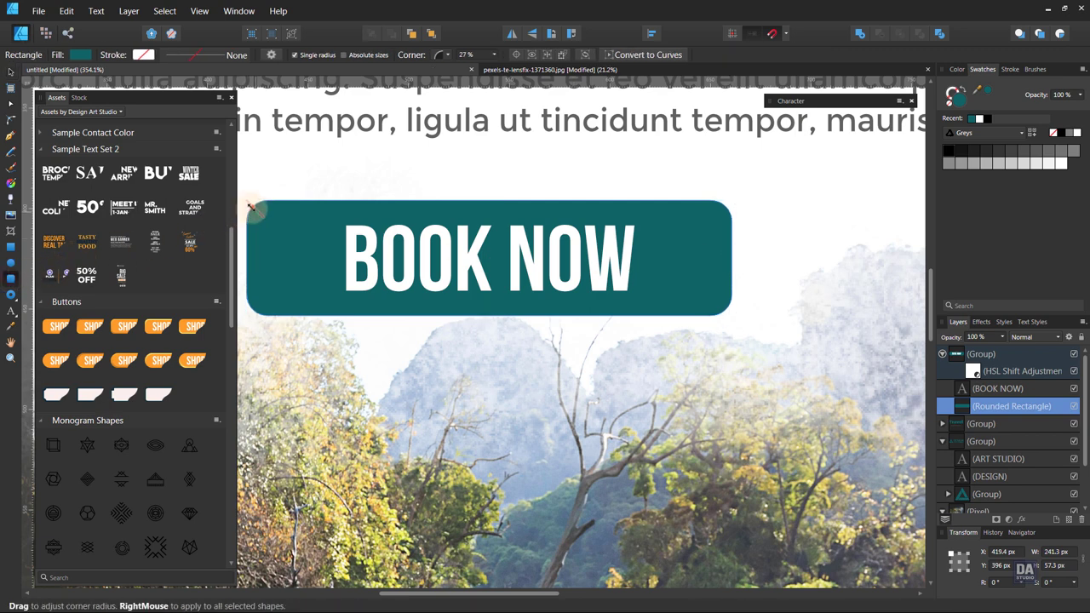
pyautogui.moveTo(252, 207); pyautogui.dragTo(254, 208)
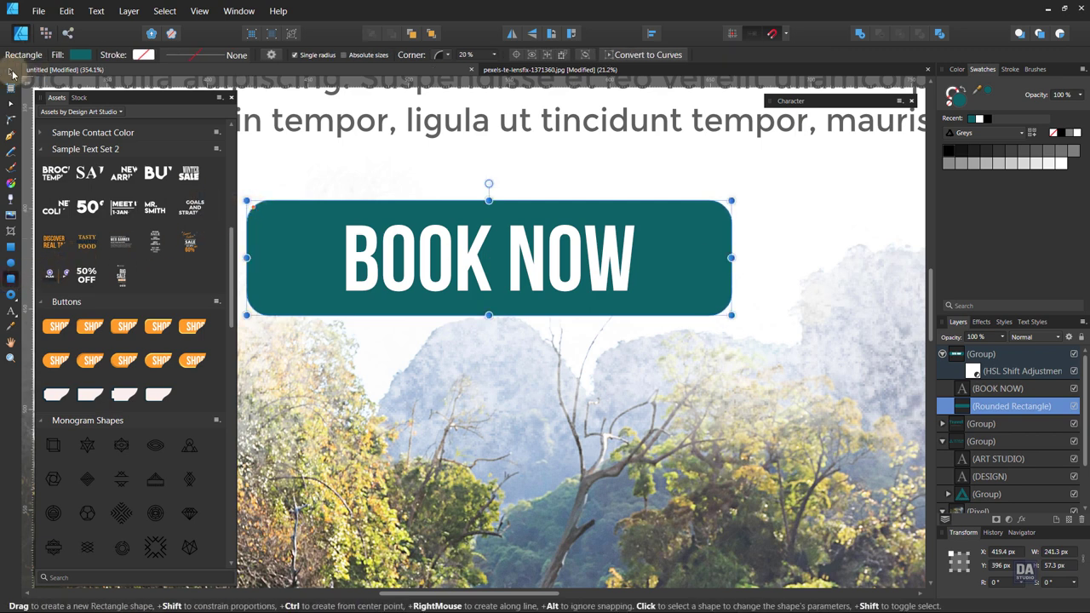
pyautogui.click(11, 72)
# Collapse the assets panel, bring the whole poster into view and deselect the button
pyautogui.click(56, 97)
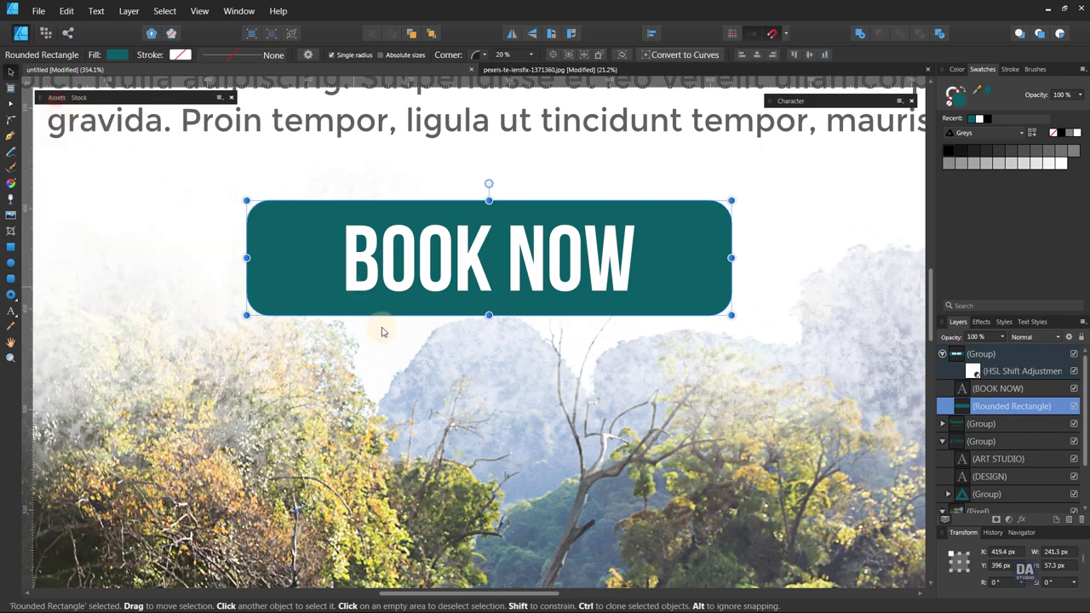
pyautogui.scroll(-5, 381, 332)
pyautogui.moveTo(651, 492); pyautogui.dragTo(647, 406)
pyautogui.click(642, 429)
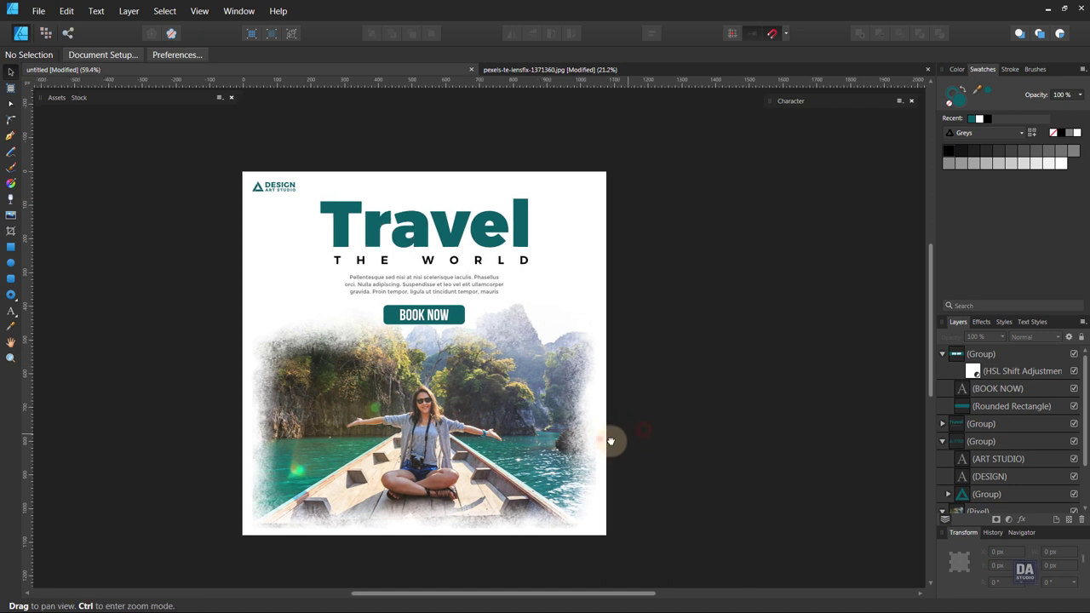
pyautogui.moveTo(611, 441); pyautogui.dragTo(635, 461)
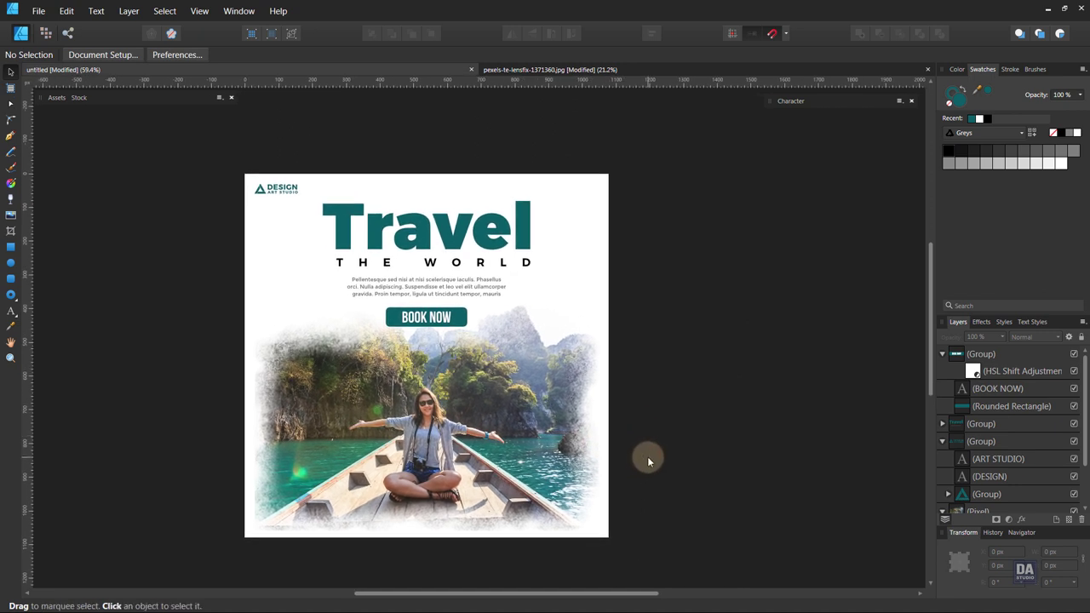
pyautogui.hscroll(-3, 628, 457)
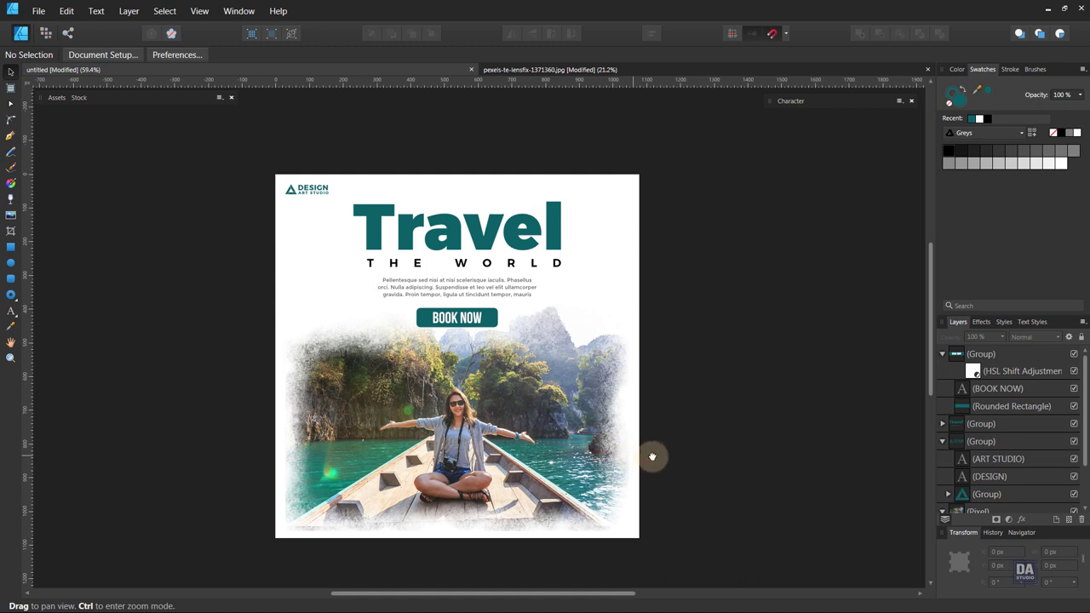
pyautogui.moveTo(651, 457); pyautogui.dragTo(663, 447)
pyautogui.click(10, 262)
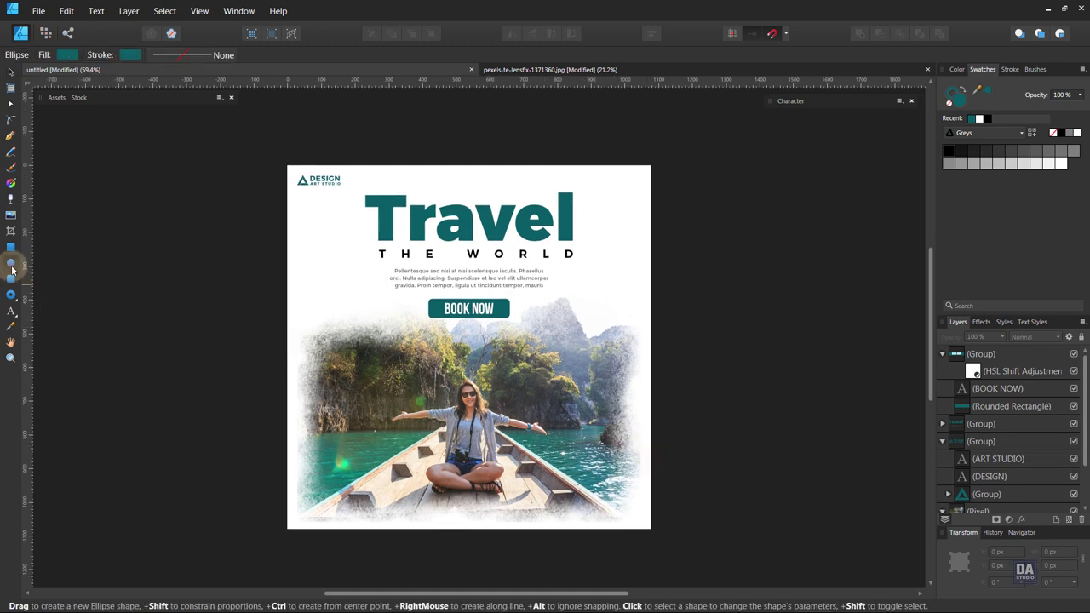
pyautogui.click(339, 320)
pyautogui.press('v')
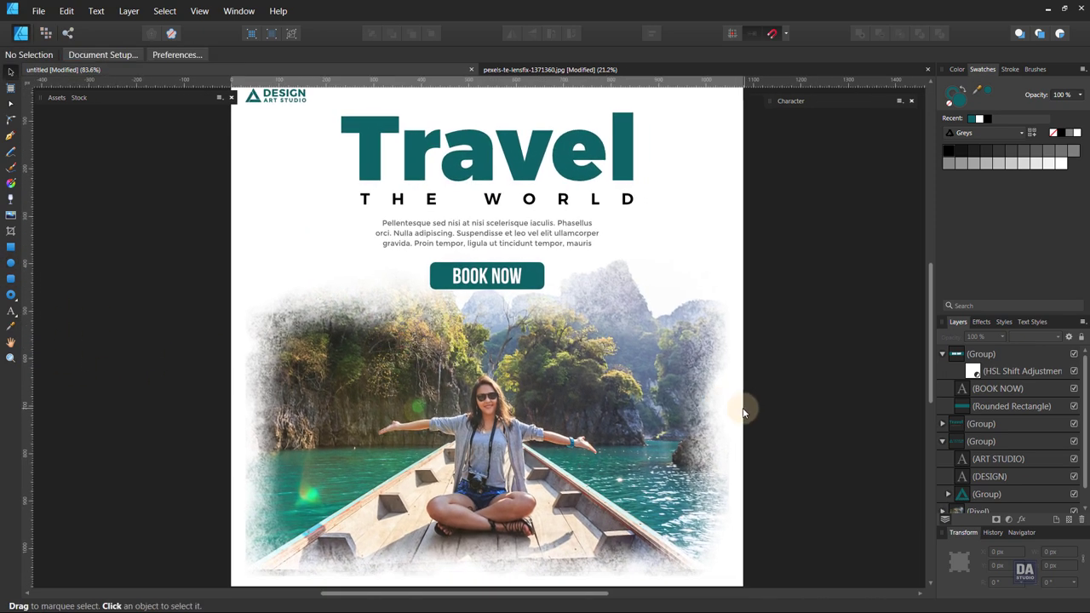
pyautogui.moveTo(742, 413); pyautogui.dragTo(606, 379)
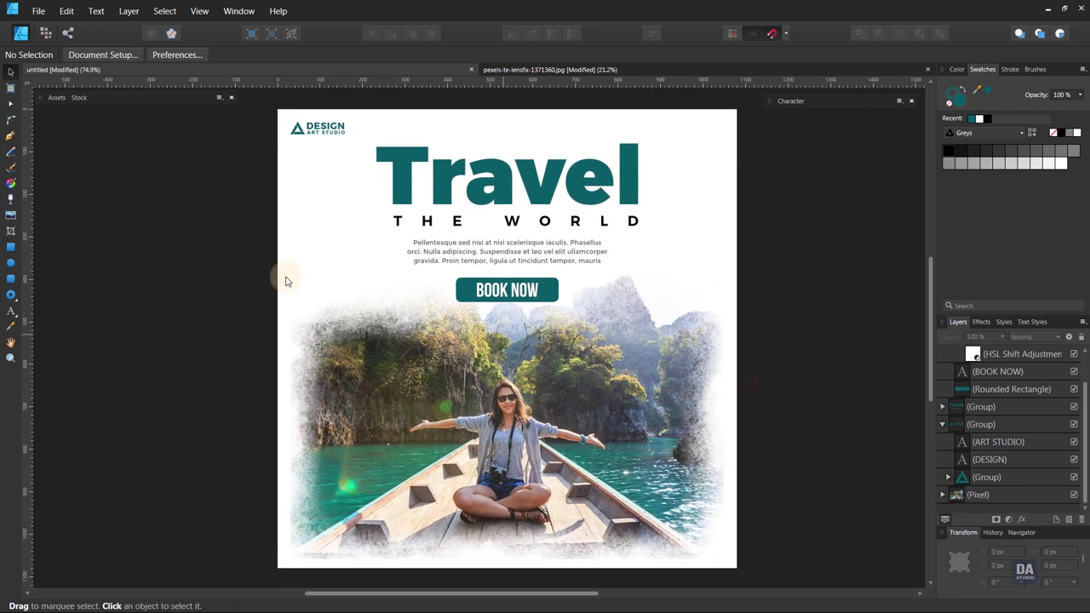
# In the Pixel Persona, paint a teal stroke across the Travel title with a smaller Paint-Brush-1 from Paint-Brushes-Set
pyautogui.click(45, 33)
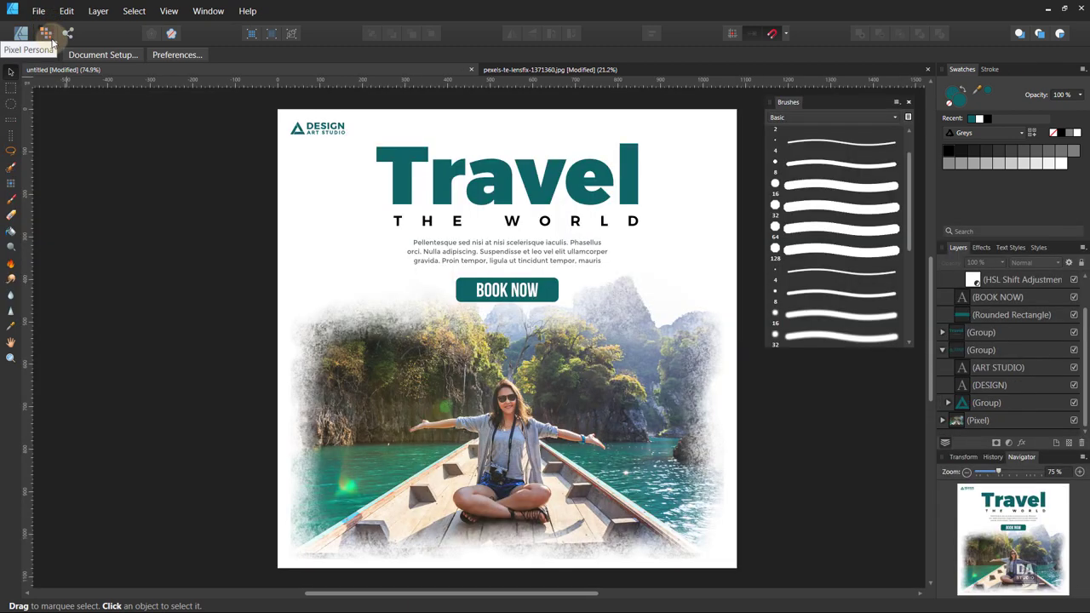
pyautogui.click(11, 197)
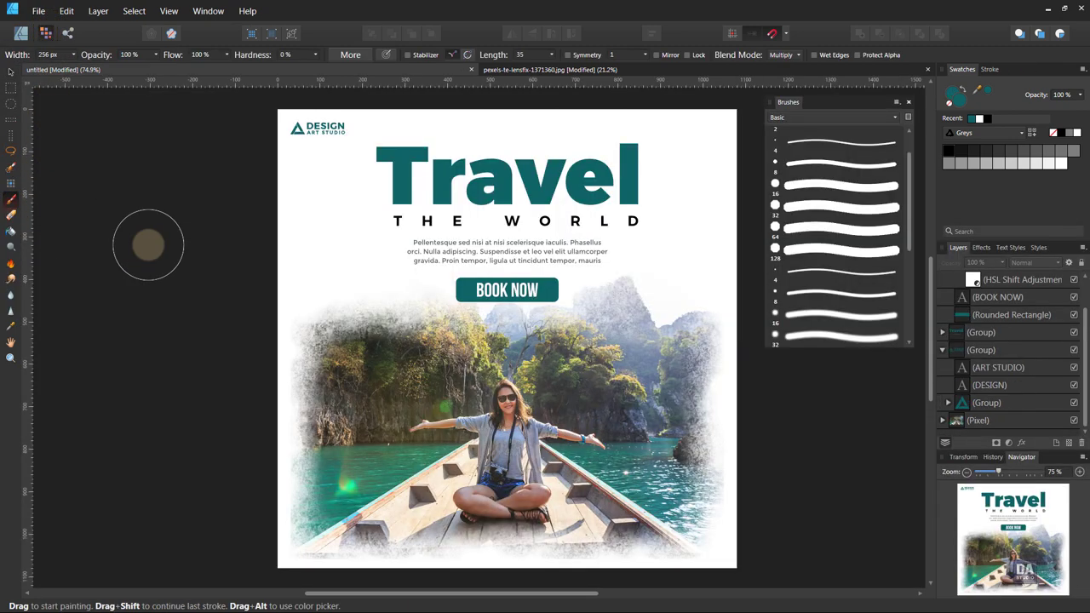
pyautogui.click(808, 116)
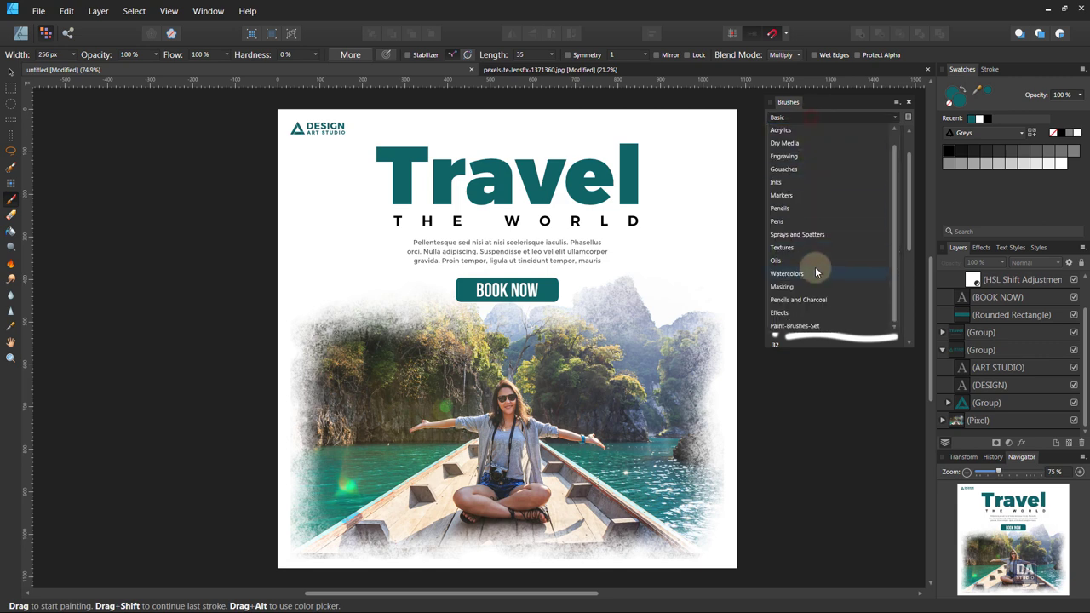
pyautogui.click(796, 326)
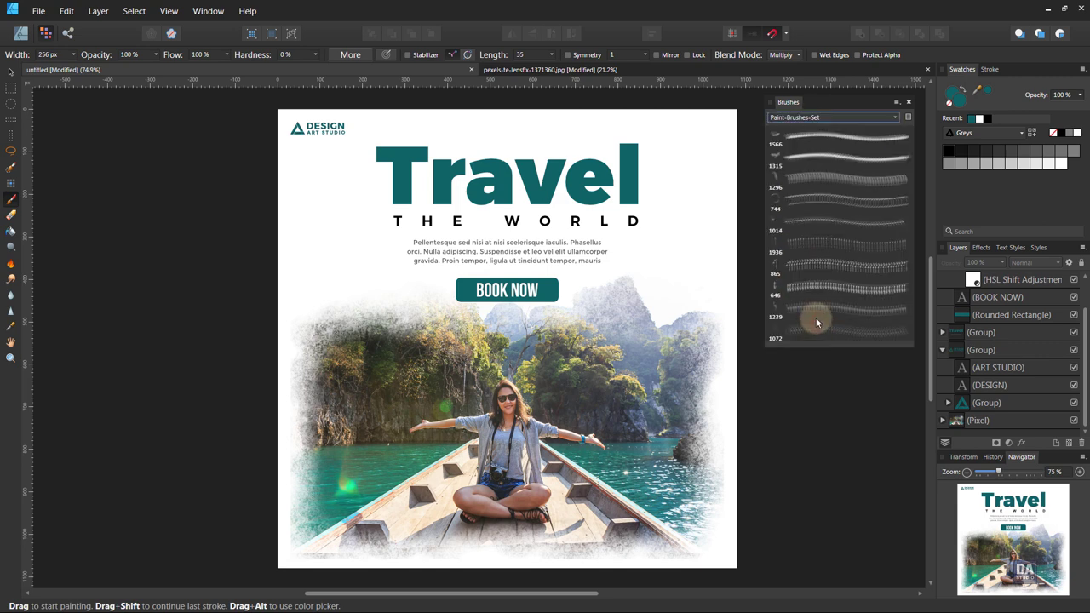
pyautogui.click(830, 140)
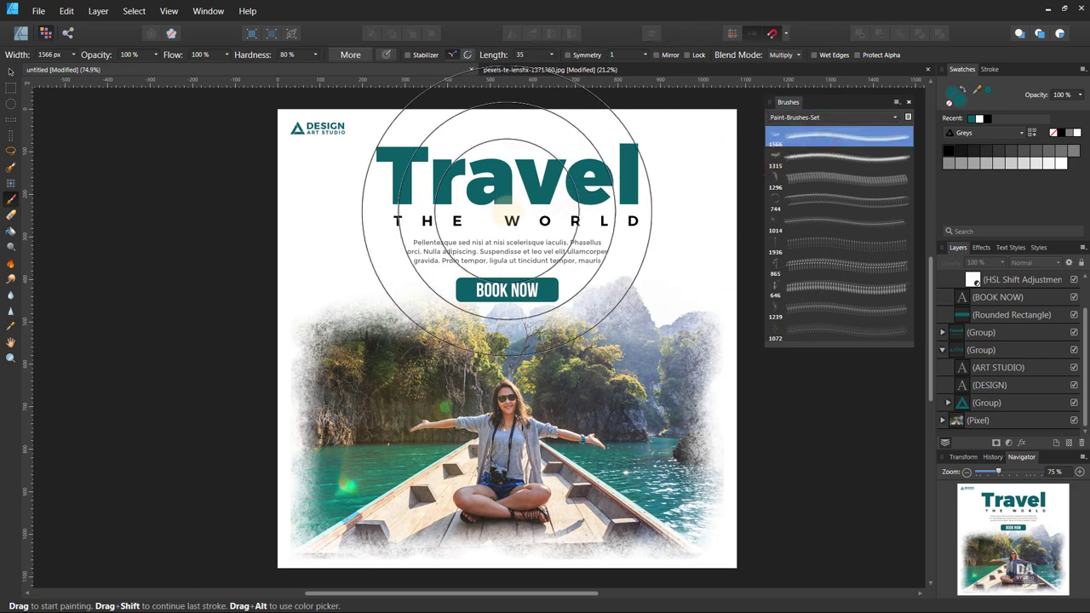
pyautogui.press('[')
pyautogui.press('[')
pyautogui.press('[')
pyautogui.press('[')
pyautogui.press('[')
pyautogui.press('[')
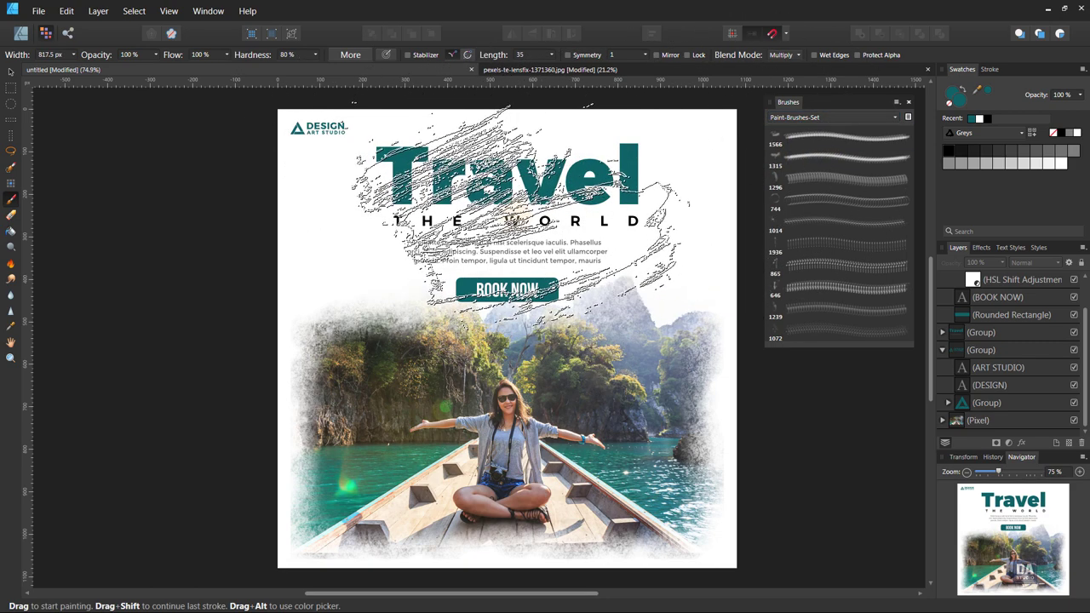
pyautogui.press('[')
pyautogui.press('[')
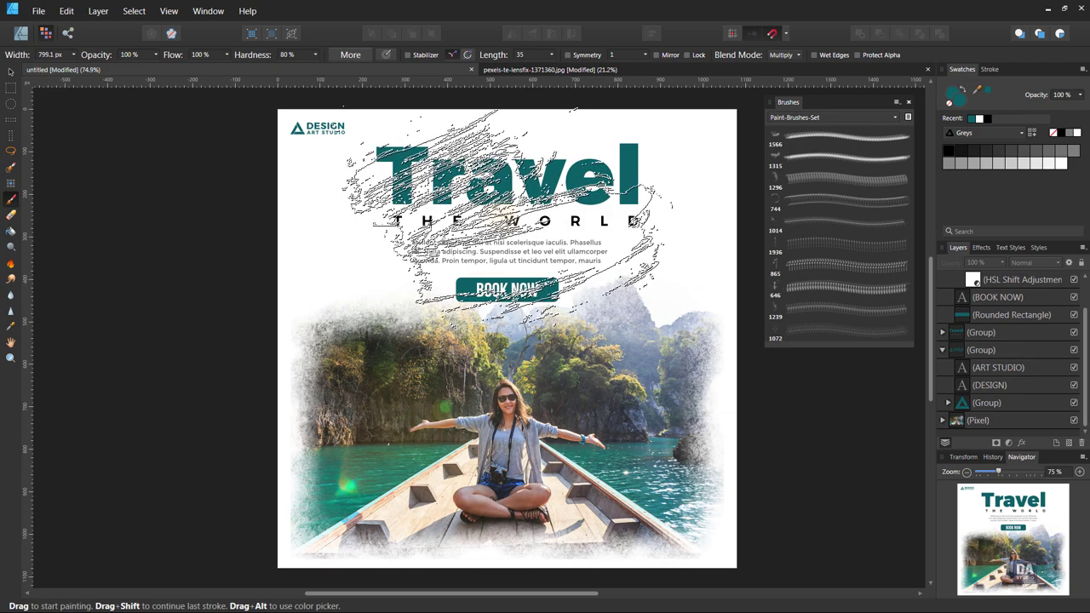
pyautogui.moveTo(509, 214); pyautogui.dragTo(495, 239)
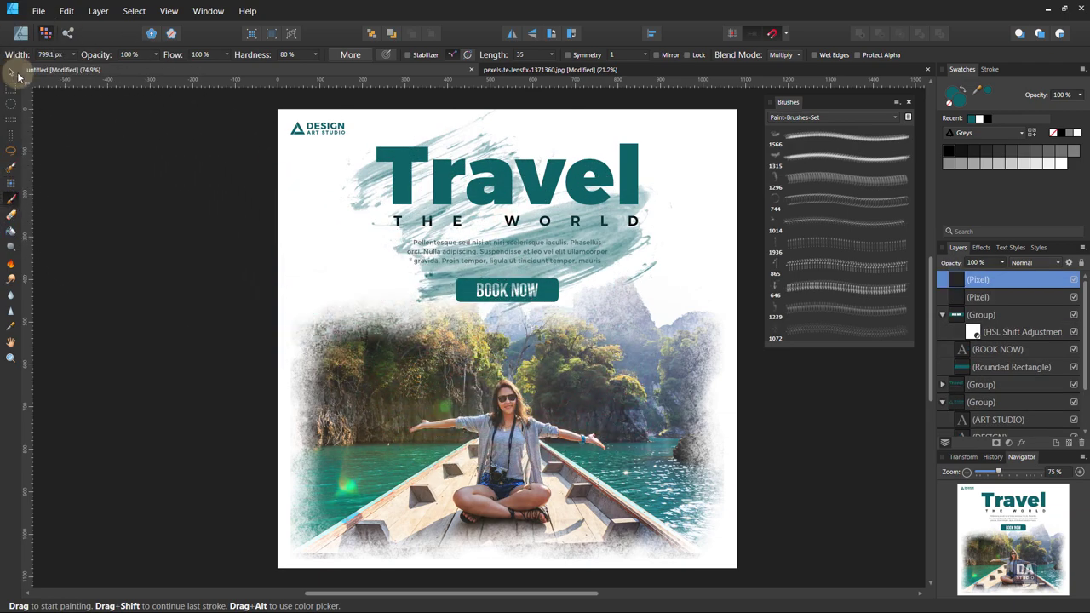
# Tilt and shrink the brush stroke, fade it to 25% opacity and move it to the bottom layer
pyautogui.click(9, 74)
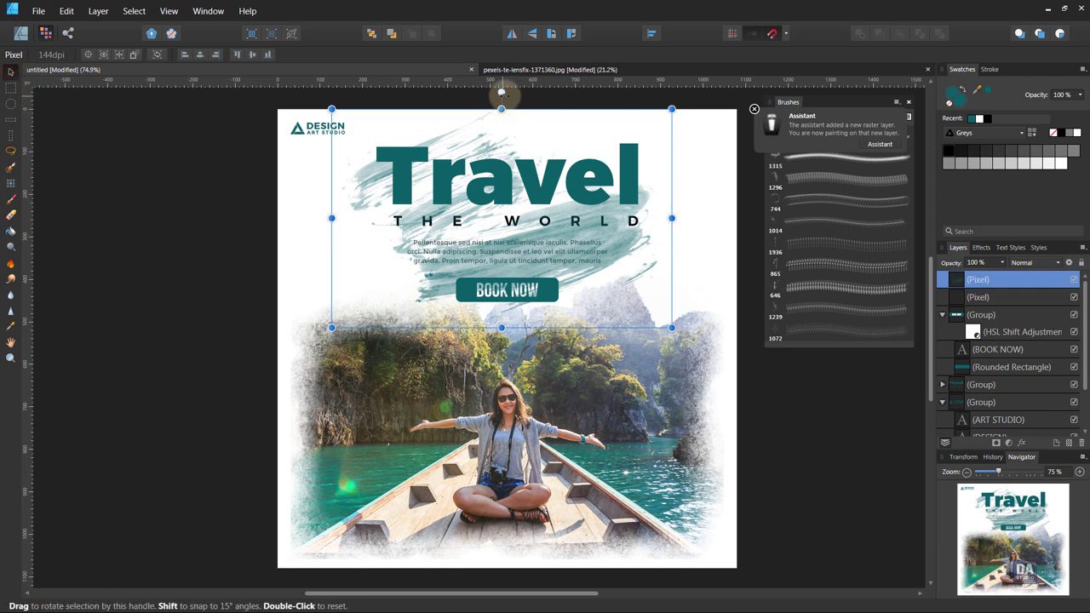
pyautogui.moveTo(502, 92); pyautogui.dragTo(508, 93)
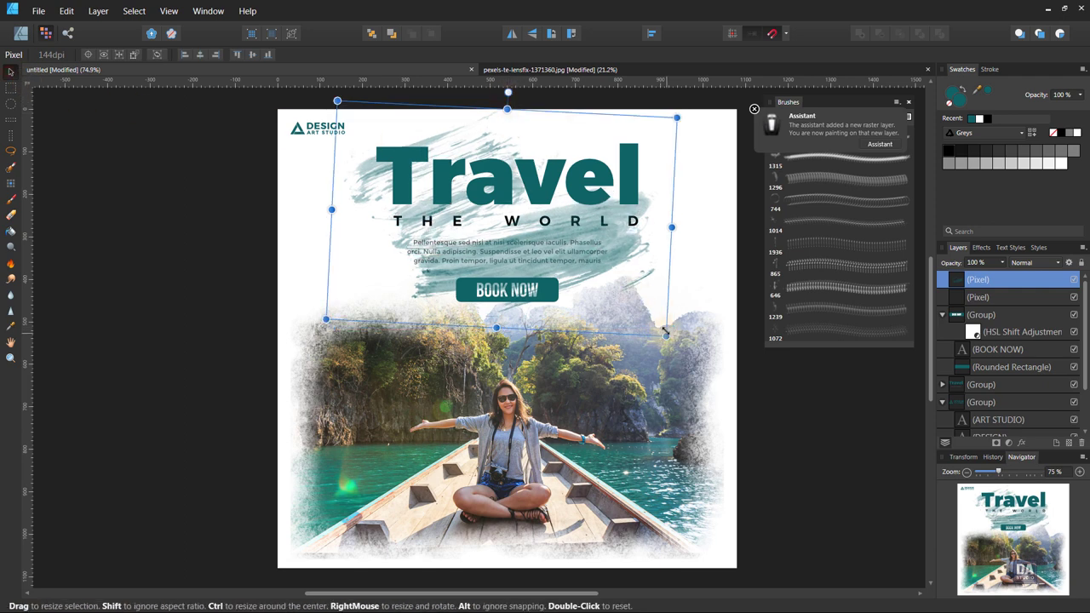
pyautogui.moveTo(665, 337)
pyautogui.mouseDown()
pyautogui.moveTo(656, 322)
pyautogui.moveTo(660, 330)
pyautogui.mouseUp()
pyautogui.moveTo(1004, 264); pyautogui.dragTo(944, 281)
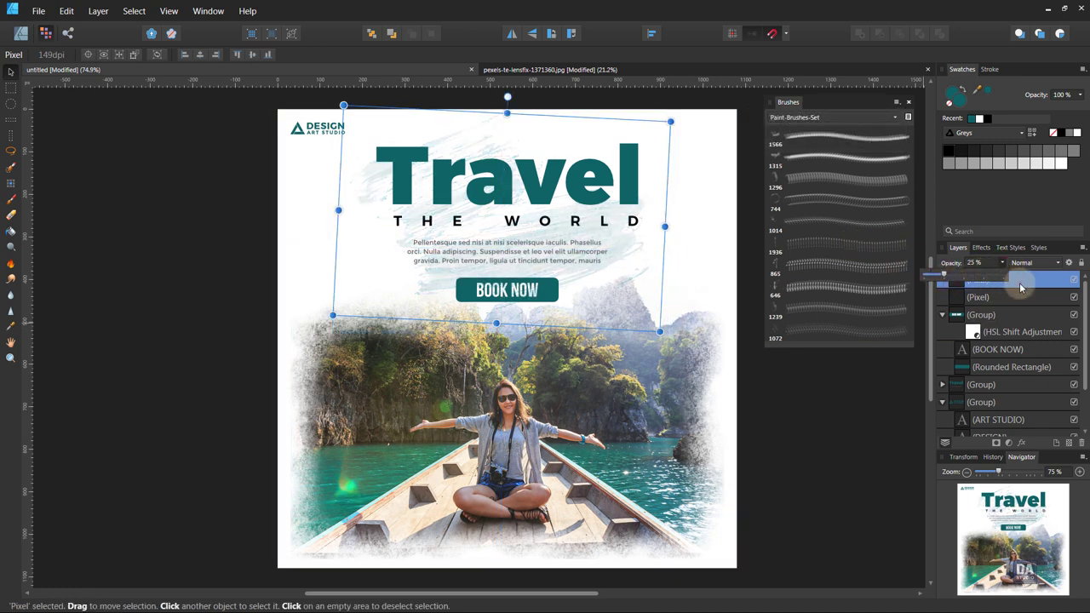
pyautogui.moveTo(1014, 314); pyautogui.dragTo(1003, 436)
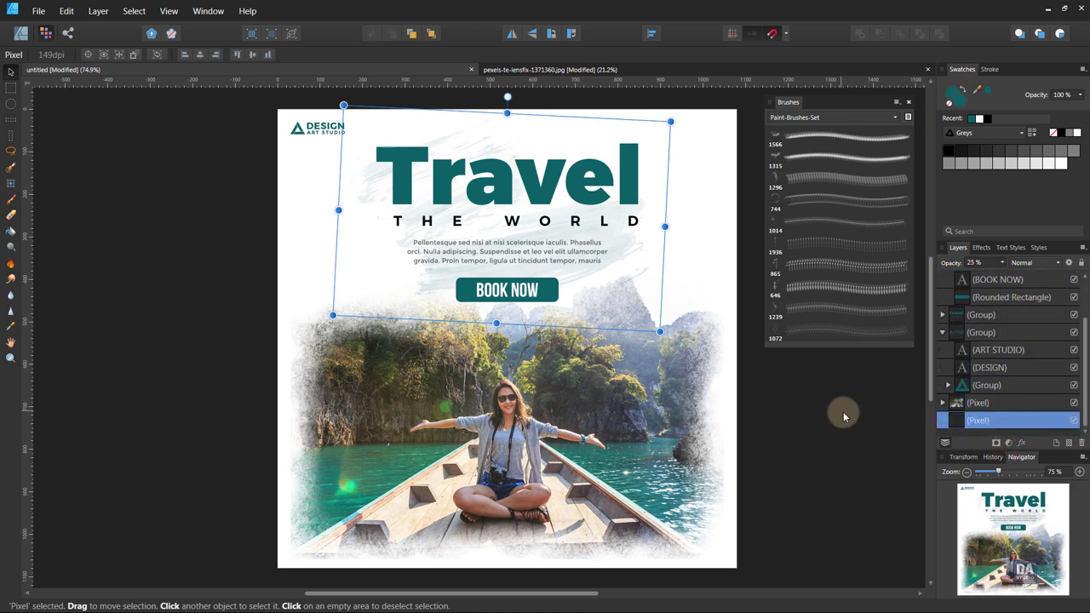
pyautogui.click(842, 415)
# Toggle the bottom Pixel layer's visibility off and back on so the faint swash shows
pyautogui.click(1073, 420)
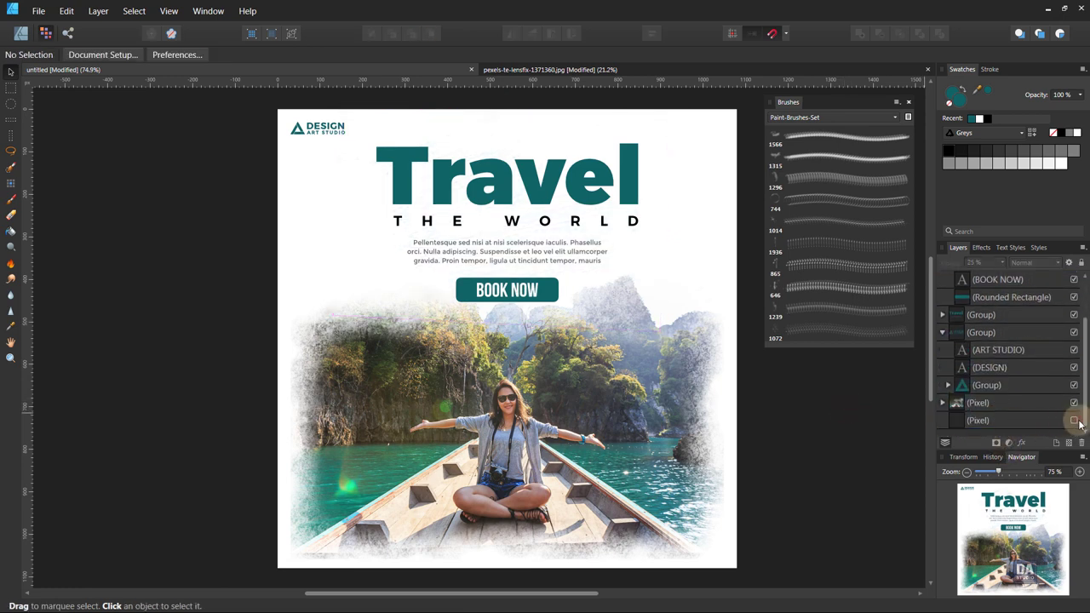
pyautogui.click(1076, 421)
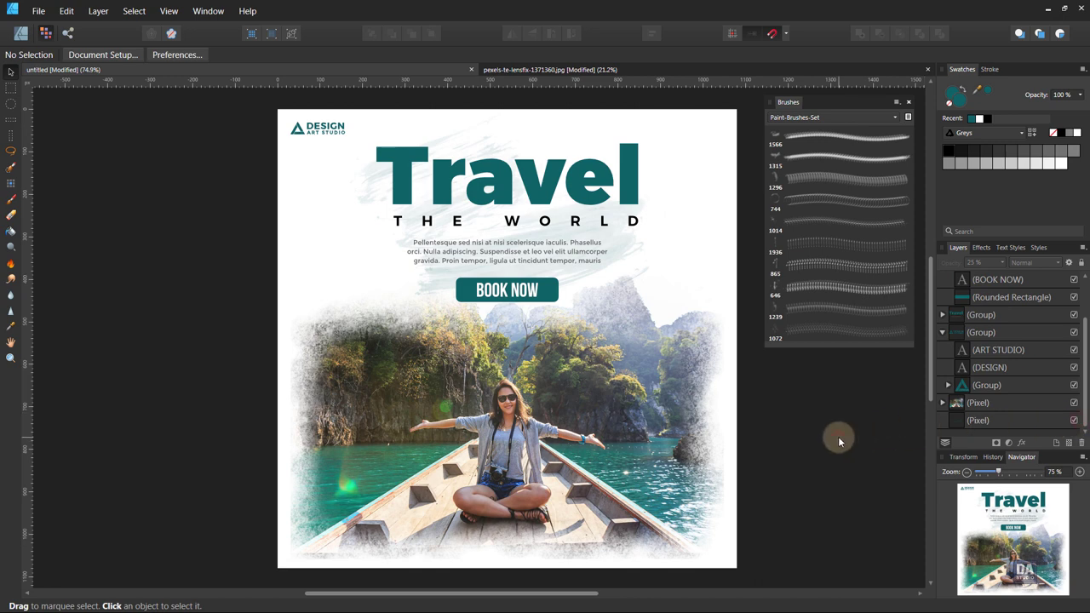